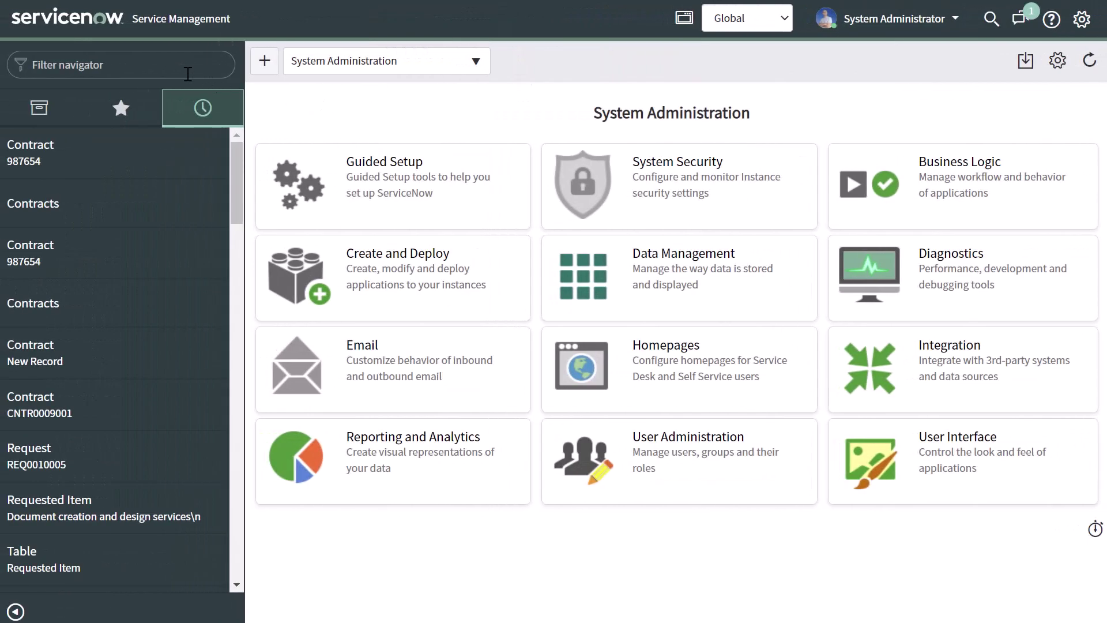
Step: Filter the navigator for 'notification', open Email > Notifications and start a new record
{"action": "left_click", "coordinate": [188, 73]}
{"action": "type", "text": "noti"}
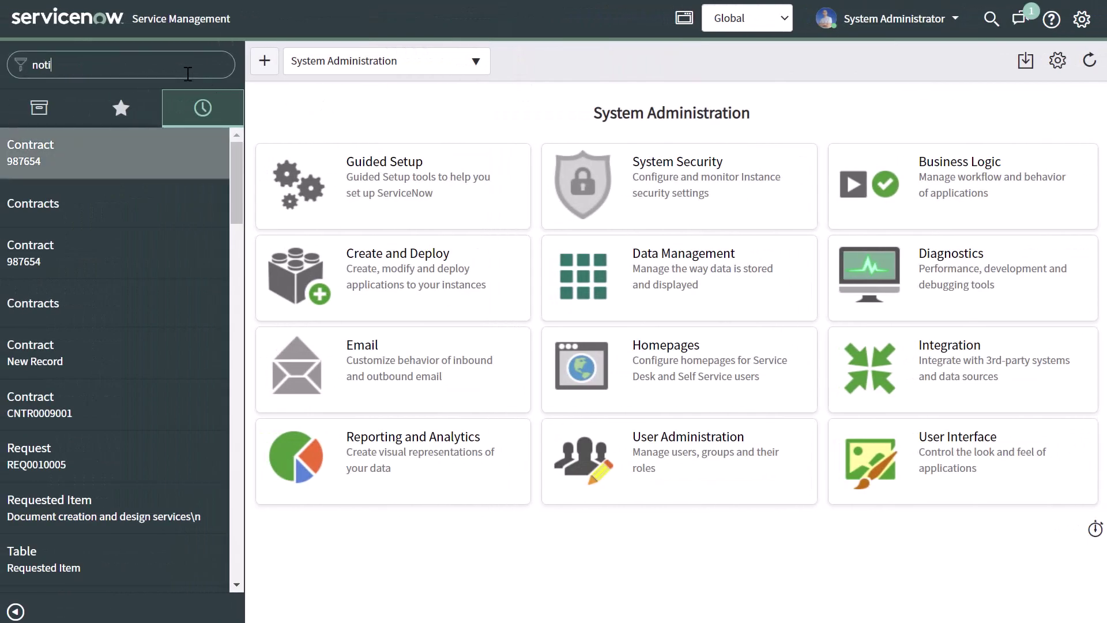
{"action": "type", "text": "fic"}
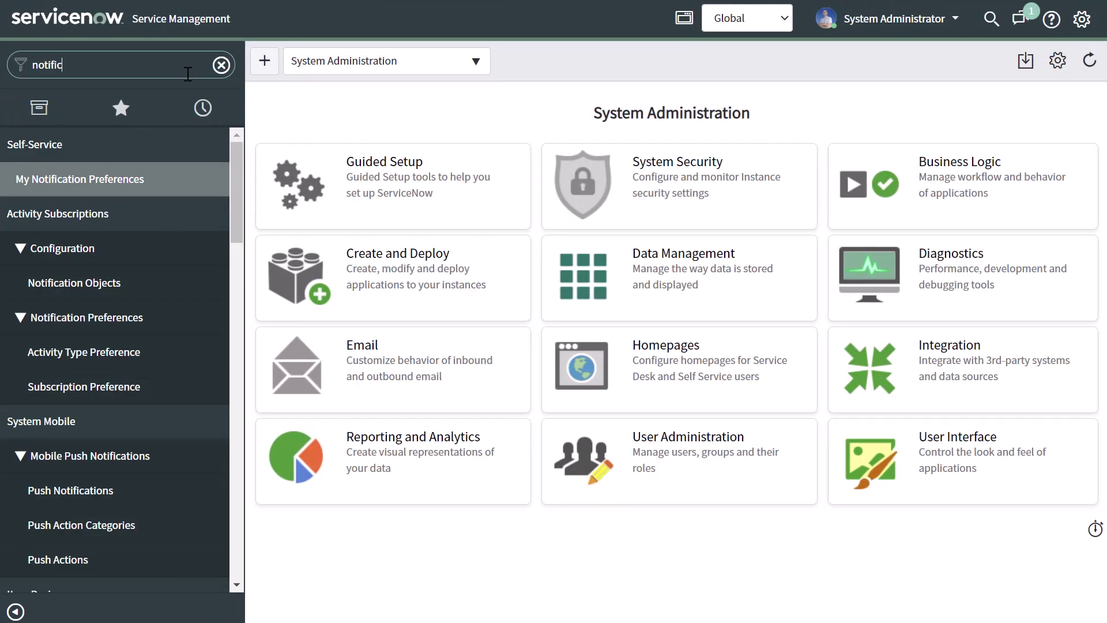
{"action": "type", "text": "ation"}
{"action": "scroll", "coordinate": [169, 198], "scroll_direction": "down", "scroll_amount": 7}
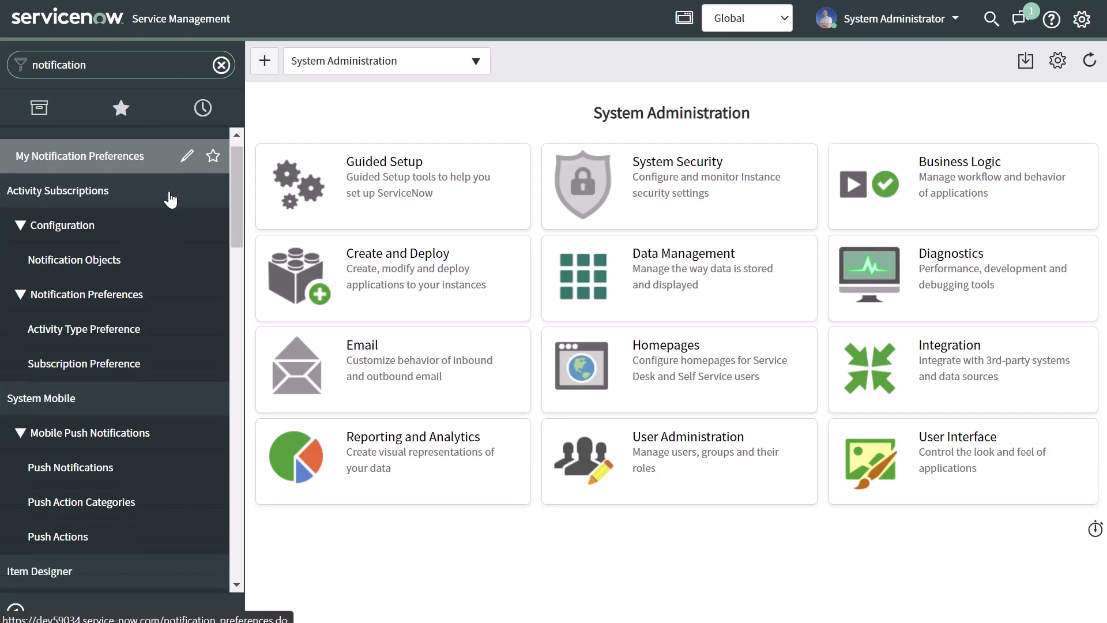
{"action": "scroll", "coordinate": [169, 200], "scroll_direction": "down", "scroll_amount": 10}
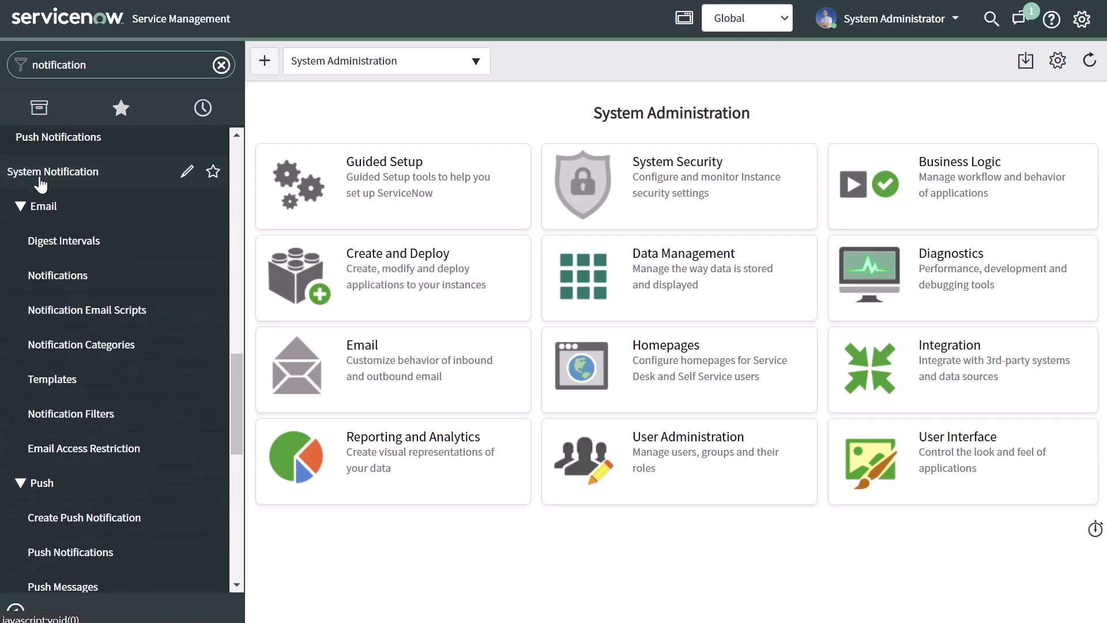
{"action": "left_click", "coordinate": [85, 291]}
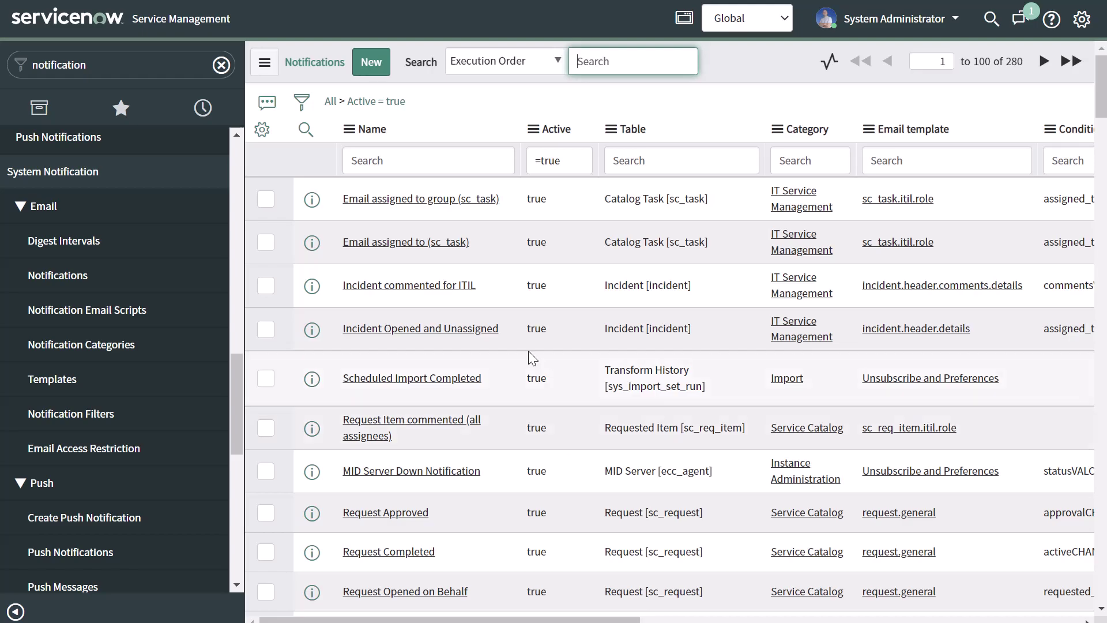
{"action": "left_click", "coordinate": [371, 62]}
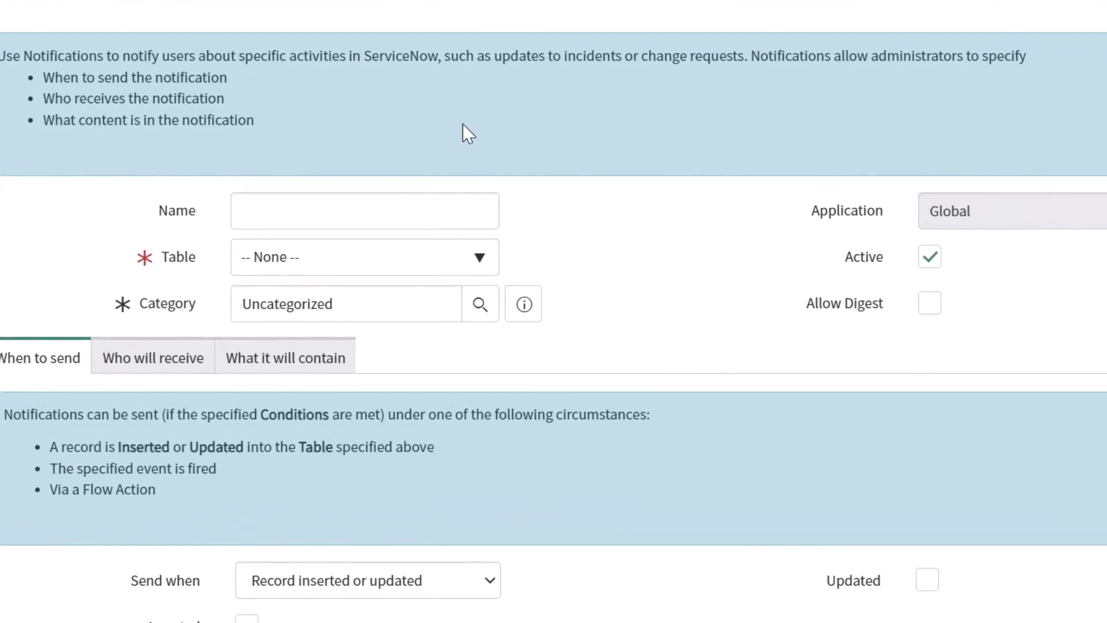
Step: Name the notification 'New Software Contract Email' and set its Table to Contract [ast_contract]
{"action": "left_click", "coordinate": [365, 240]}
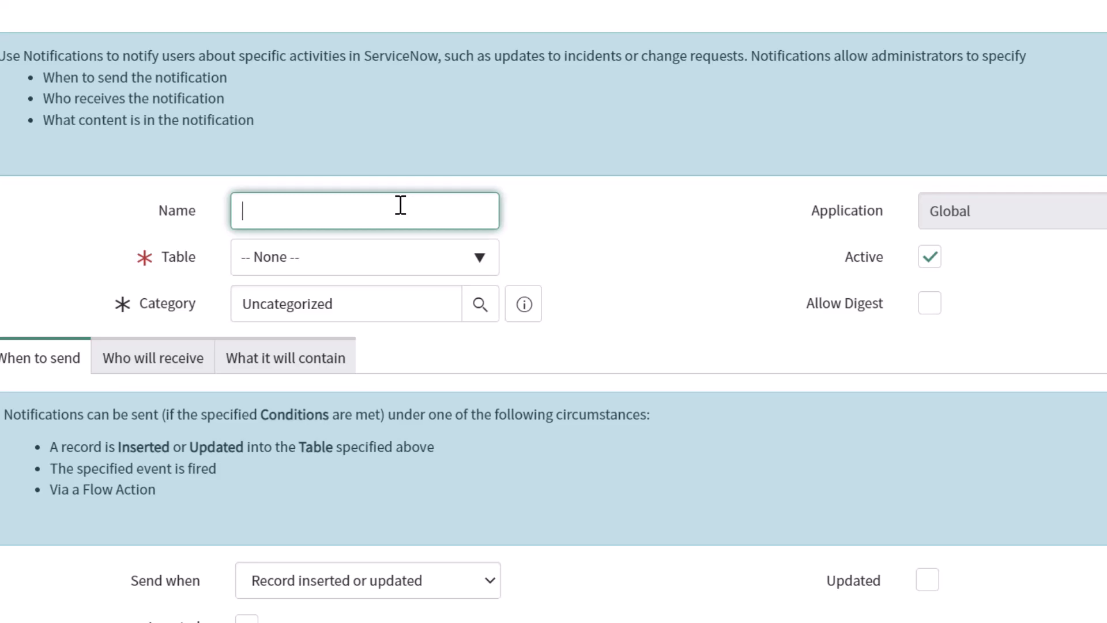
{"action": "type", "text": "New Software Contract Email"}
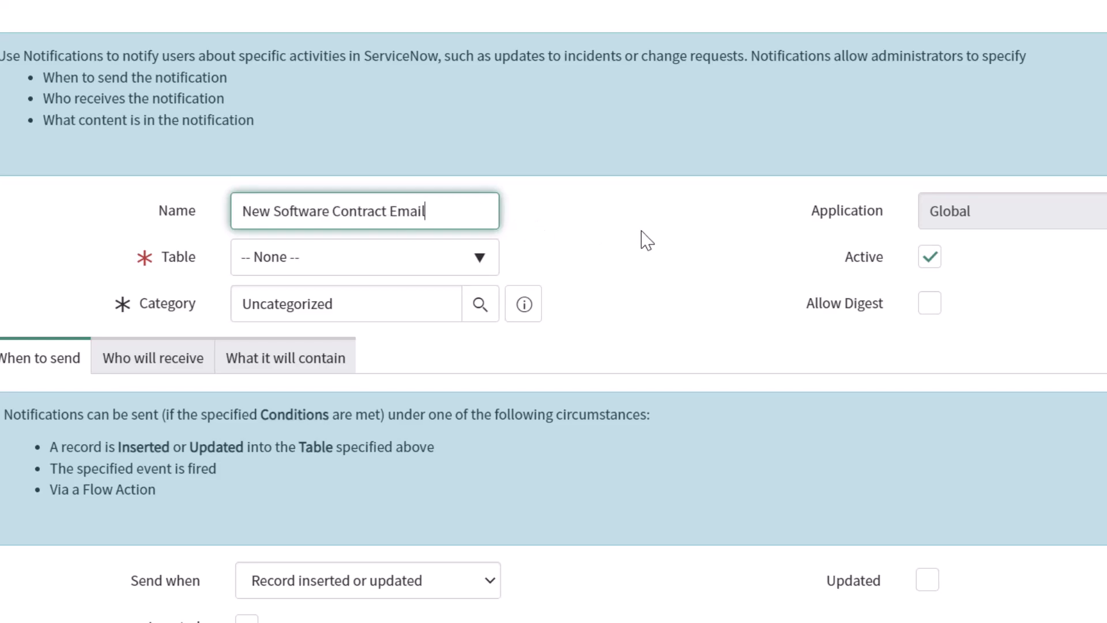
{"action": "key", "text": "Tab"}
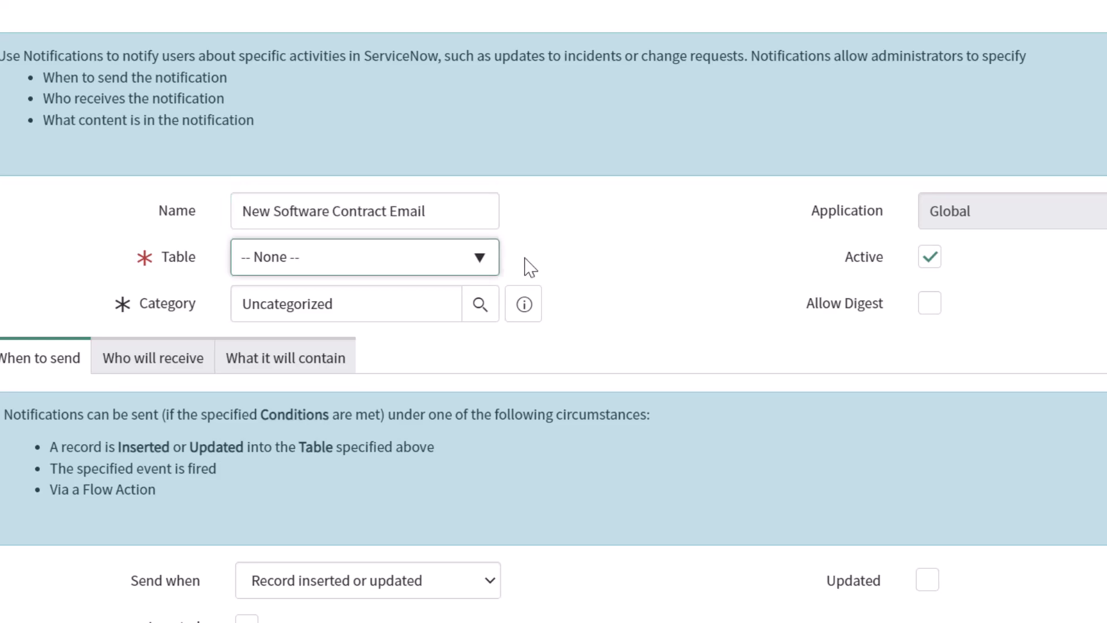
{"action": "left_click", "coordinate": [486, 268]}
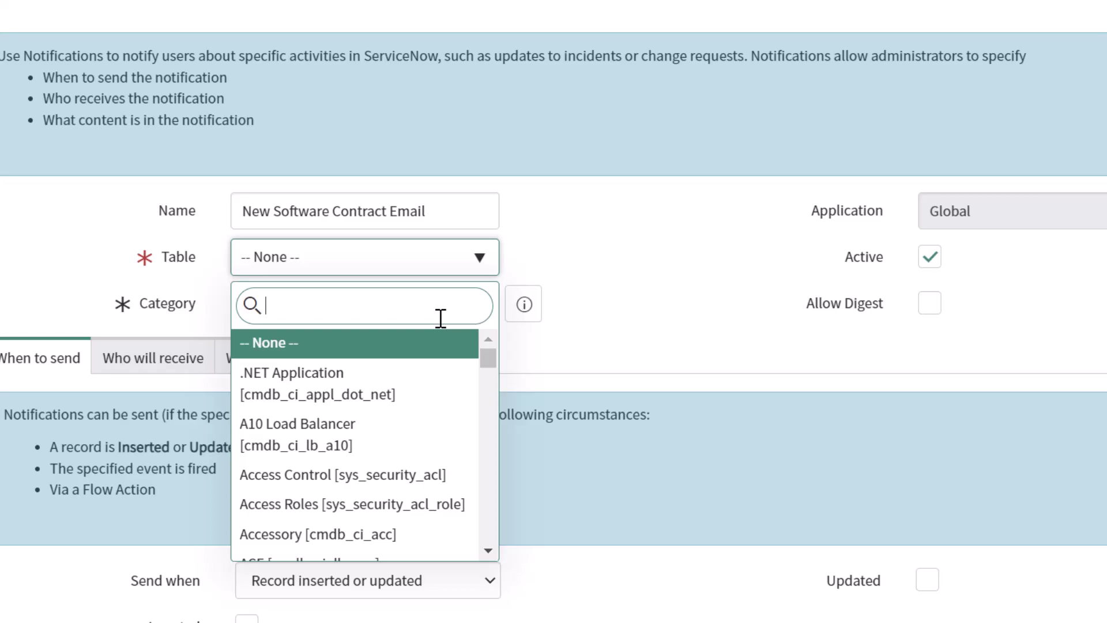
{"action": "type", "text": "contract"}
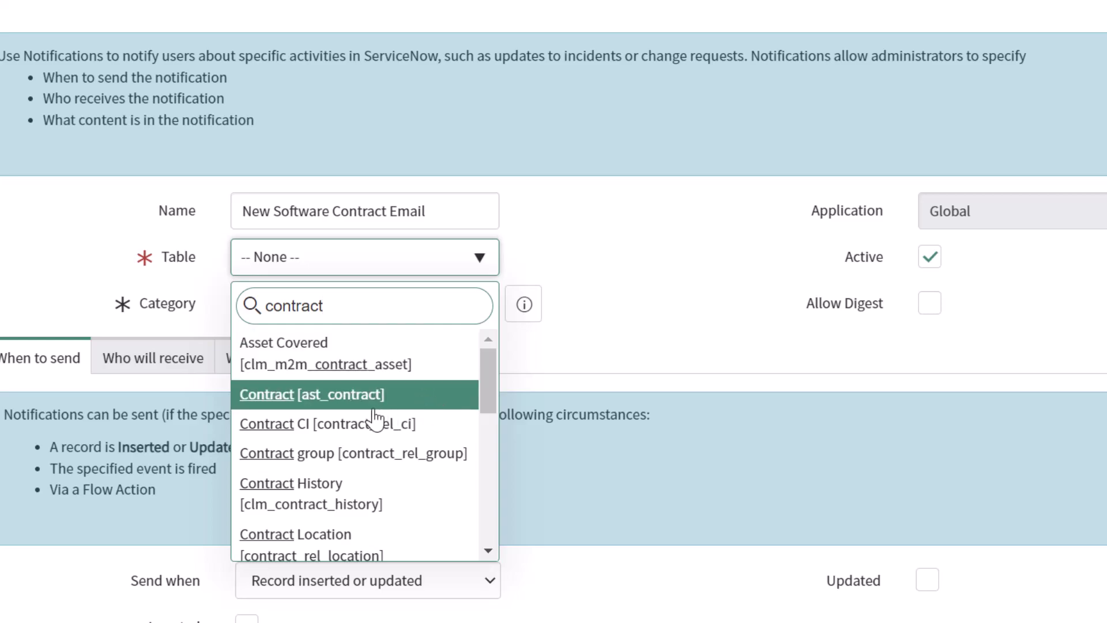
{"action": "left_click", "coordinate": [436, 398]}
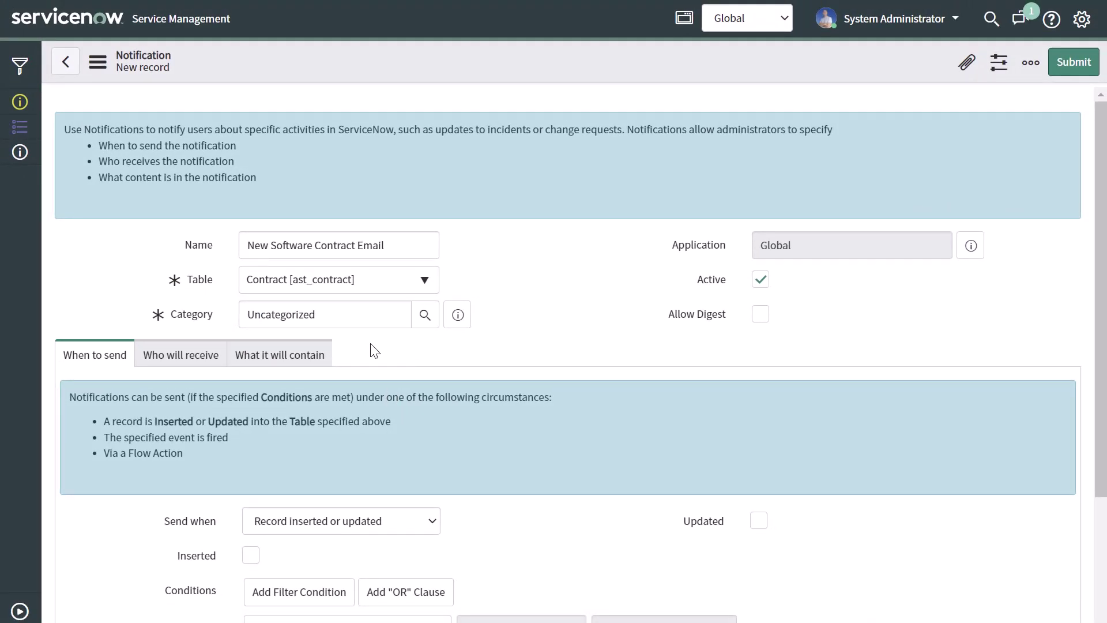
{"action": "mouse_move", "coordinate": [192, 319]}
{"action": "left_click", "coordinate": [1083, 20]}
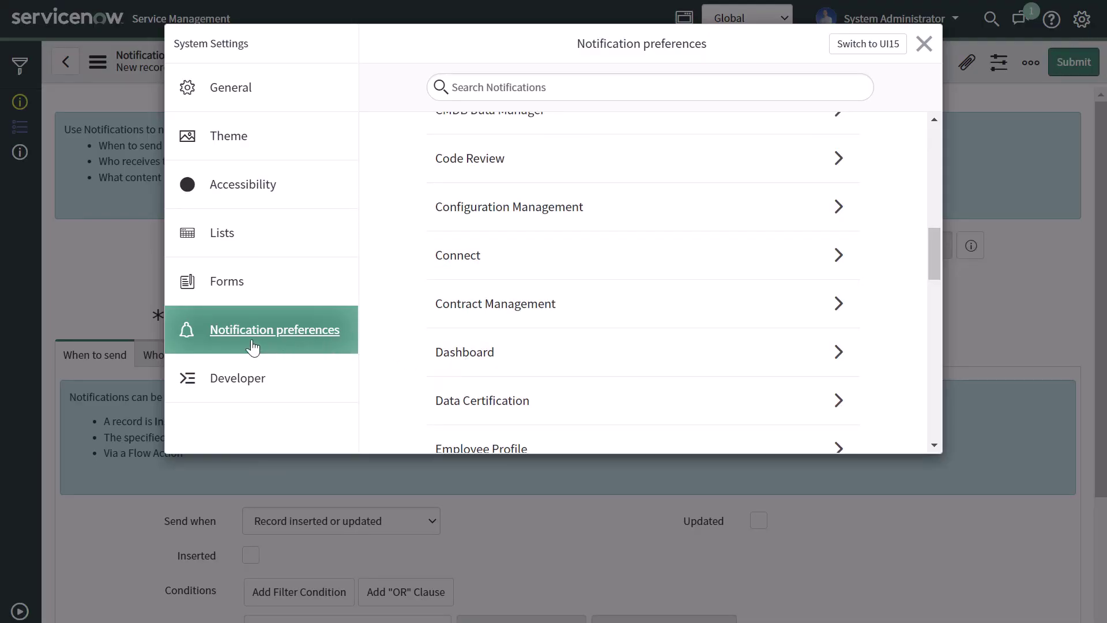
{"action": "scroll", "coordinate": [445, 346], "scroll_direction": "up", "scroll_amount": 10}
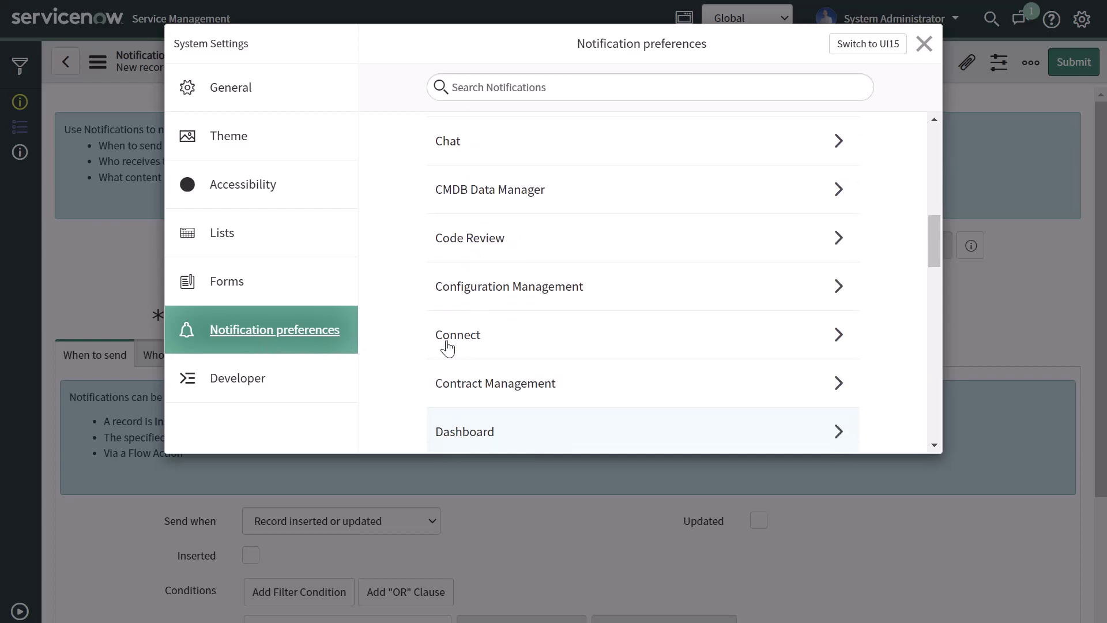
{"action": "scroll", "coordinate": [448, 405], "scroll_direction": "down", "scroll_amount": 1}
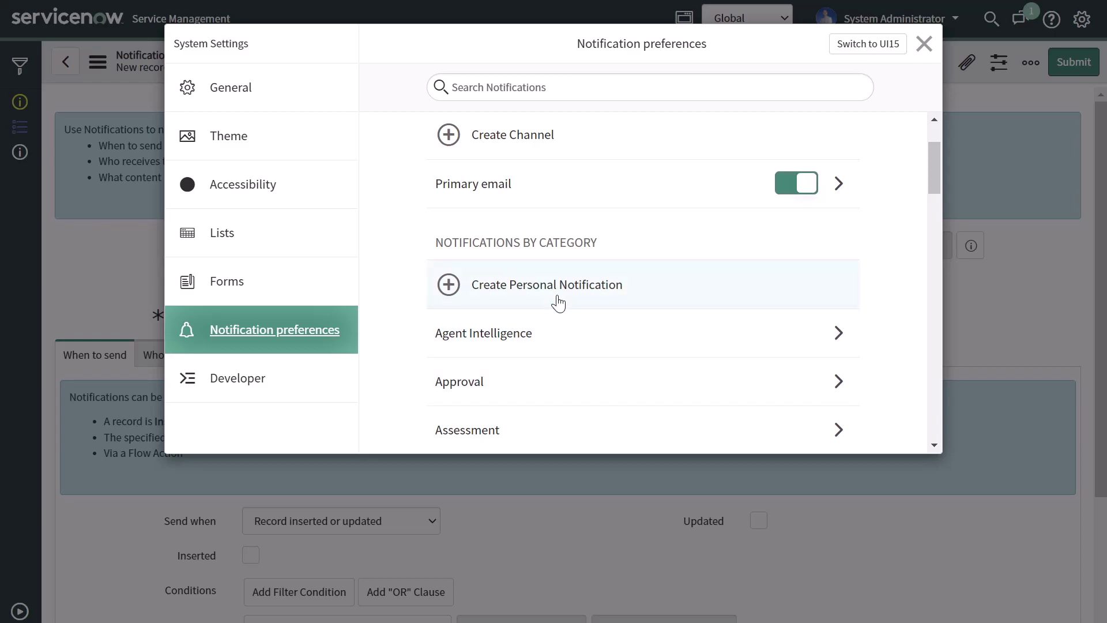
{"action": "scroll", "coordinate": [557, 301], "scroll_direction": "down", "scroll_amount": 3}
{"action": "scroll", "coordinate": [557, 300], "scroll_direction": "down", "scroll_amount": 8}
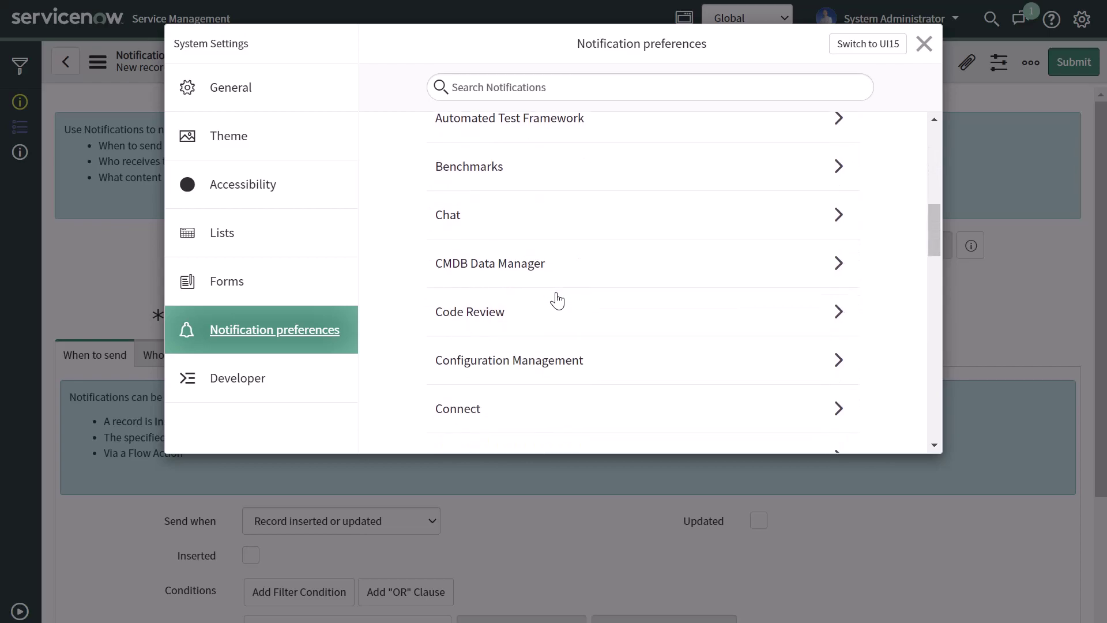
{"action": "scroll", "coordinate": [557, 301], "scroll_direction": "down", "scroll_amount": 1}
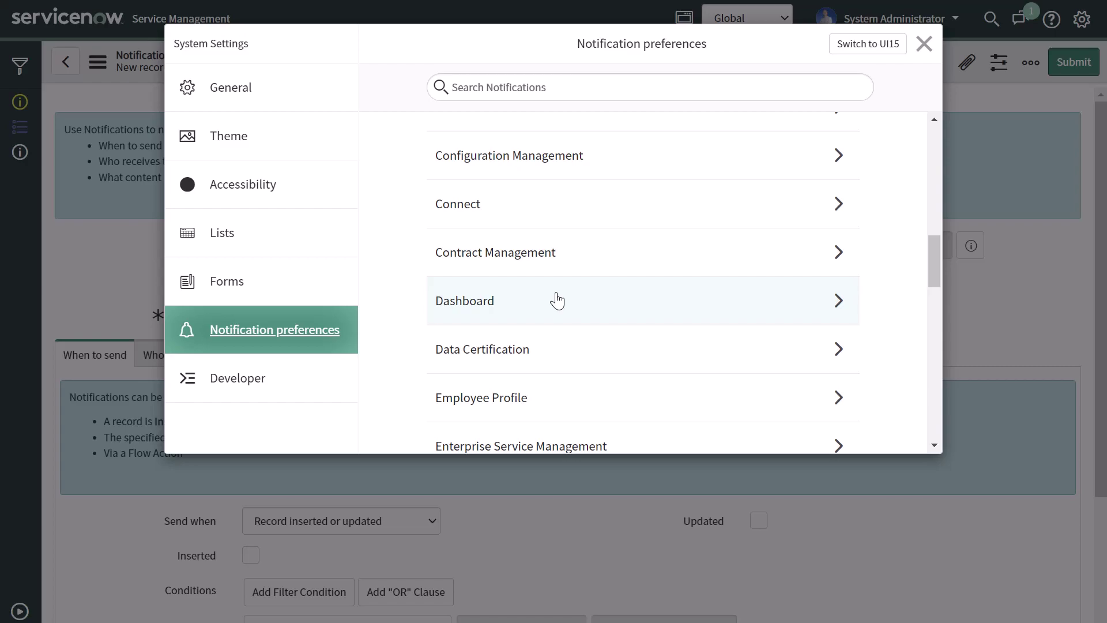
{"action": "left_click", "coordinate": [741, 261]}
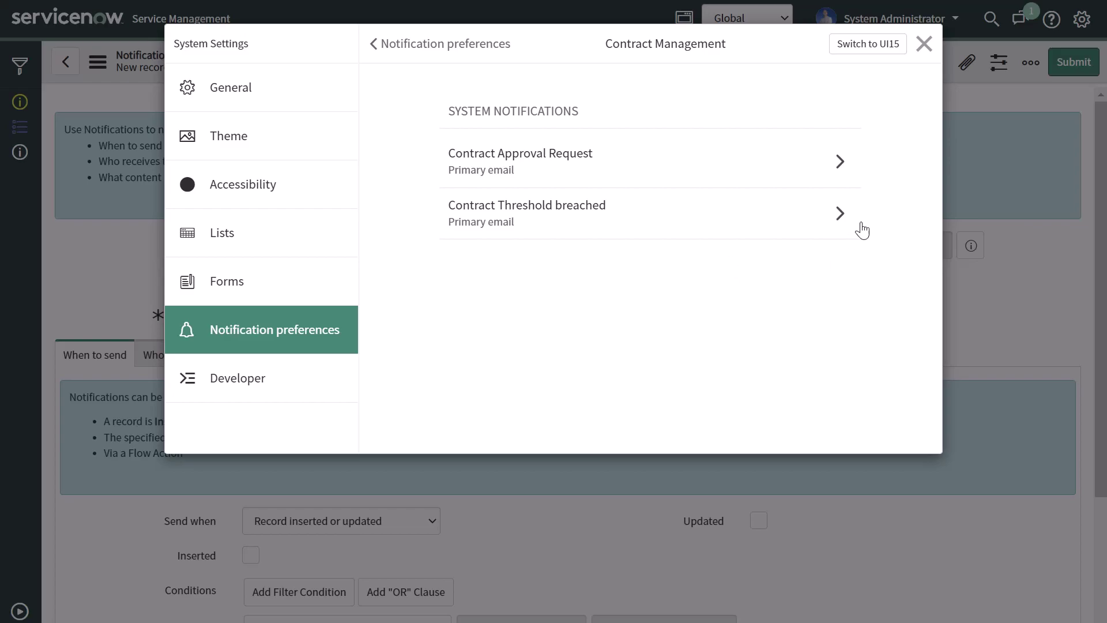
{"action": "left_click", "coordinate": [843, 165]}
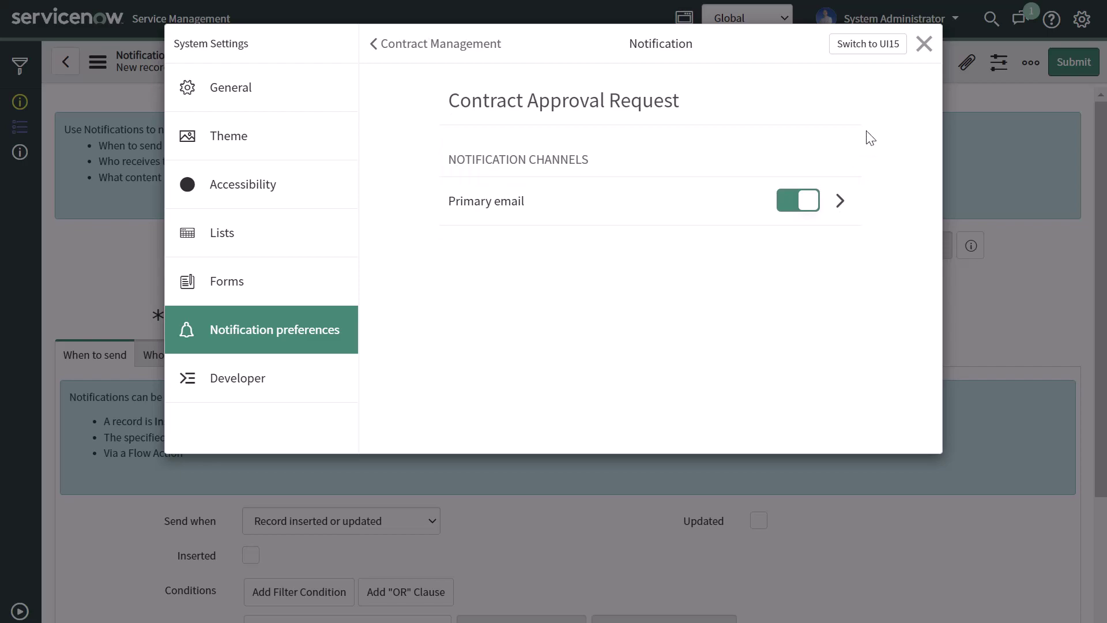
{"action": "left_click", "coordinate": [925, 43]}
Step: Replace the Uncategorized category with Contract Management by searching 'Contract'
{"action": "double_click", "coordinate": [355, 323]}
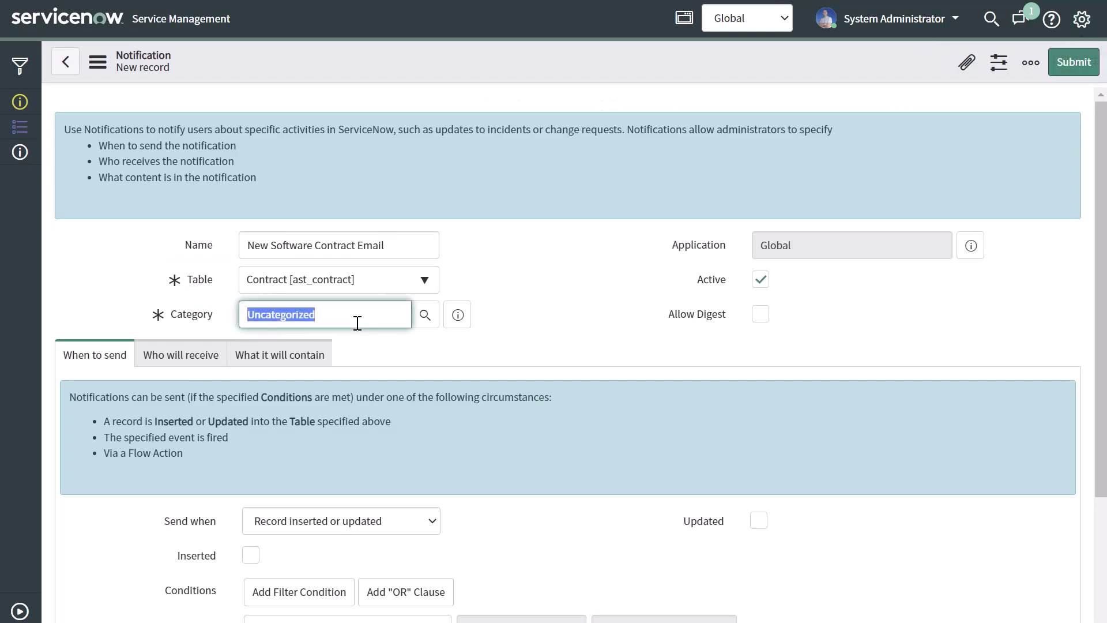
{"action": "type", "text": "Contract"}
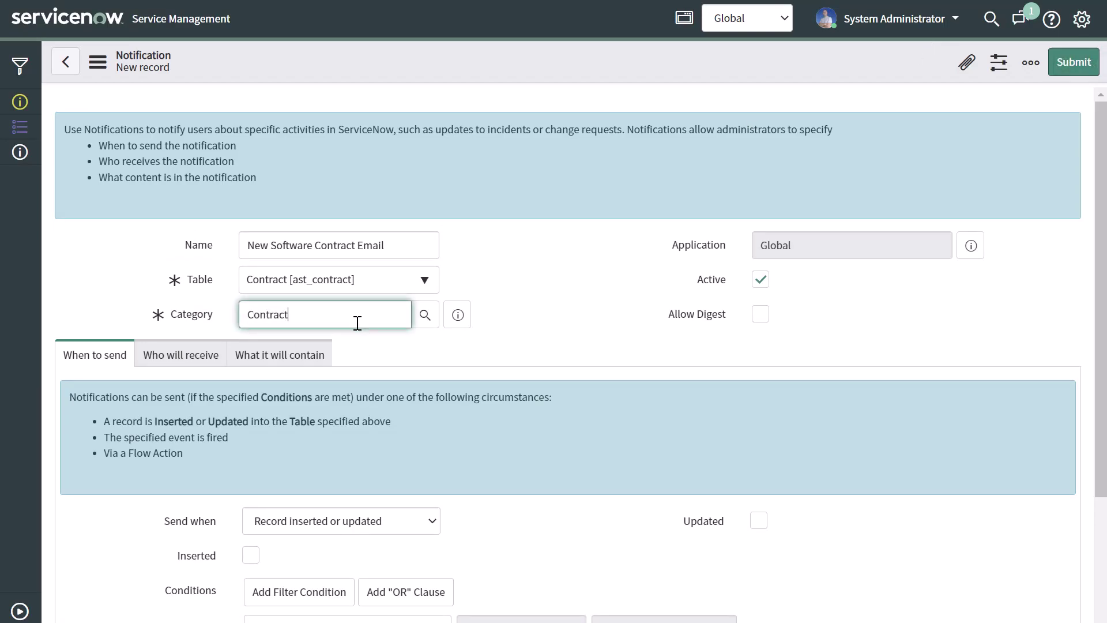
{"action": "left_click", "coordinate": [346, 336]}
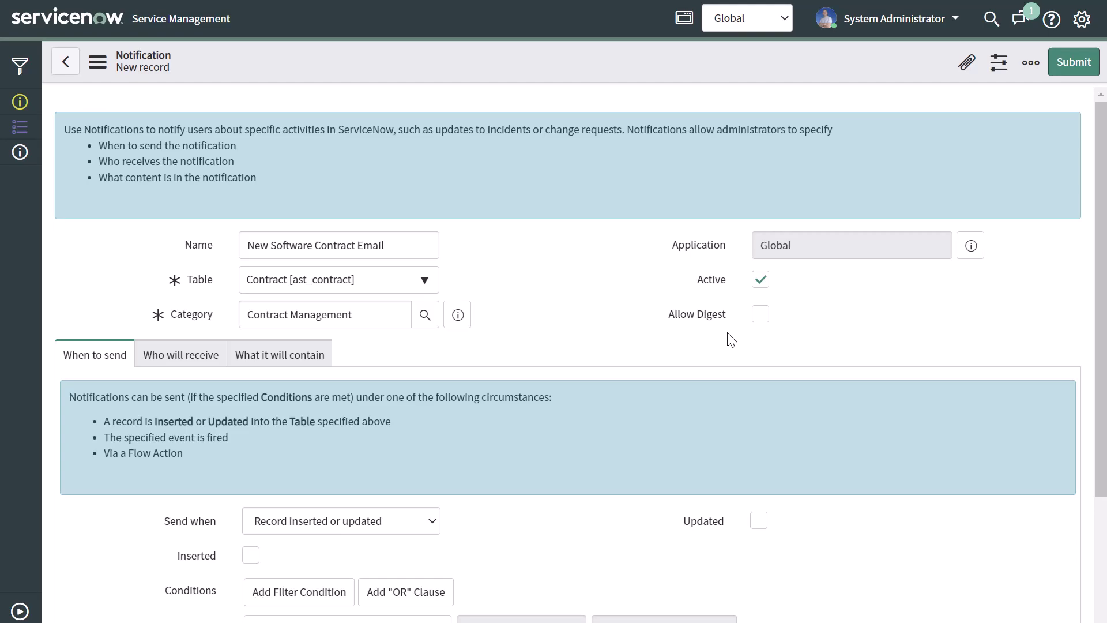
{"action": "left_click", "coordinate": [1082, 19]}
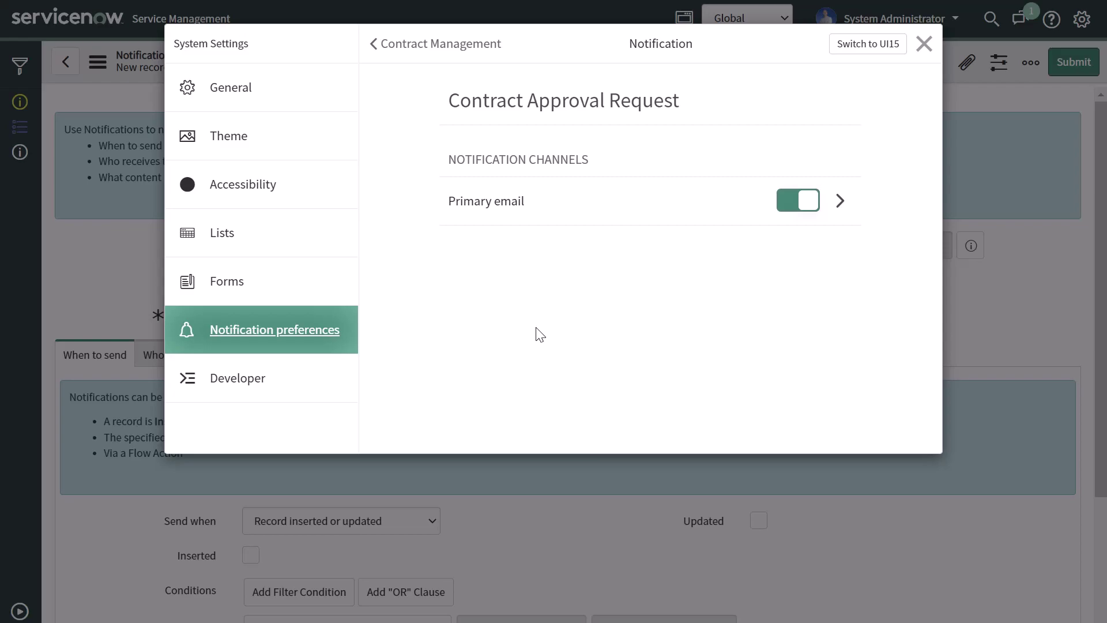
{"action": "left_click", "coordinate": [924, 44]}
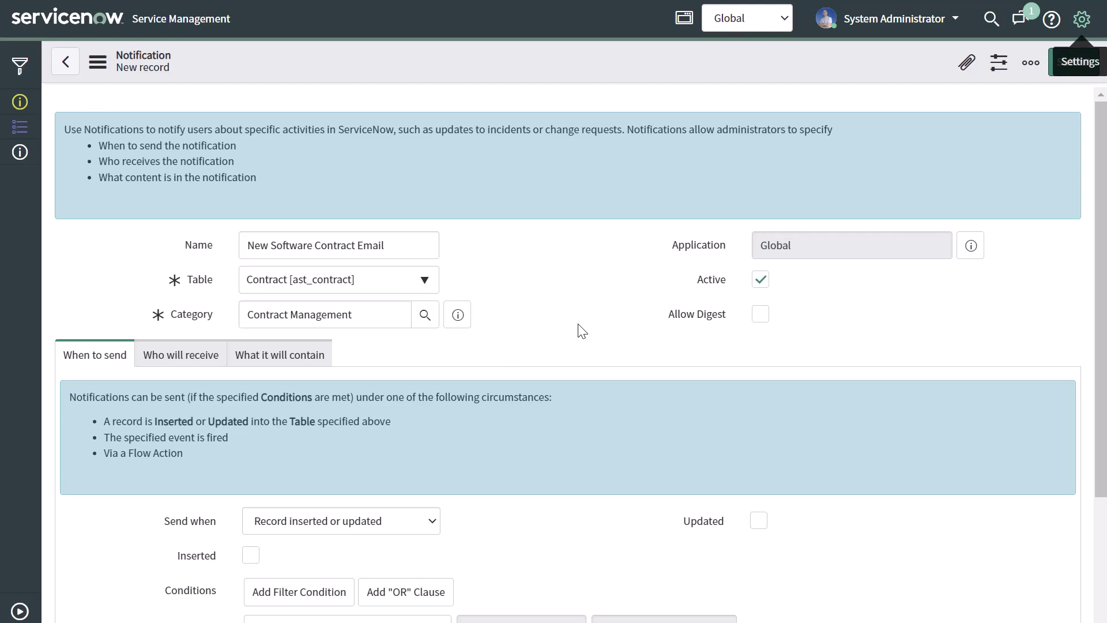
Step: Set Send when to 'Record inserted or updated' on the When to send tab
{"action": "scroll", "coordinate": [579, 329], "scroll_direction": "down", "scroll_amount": 3}
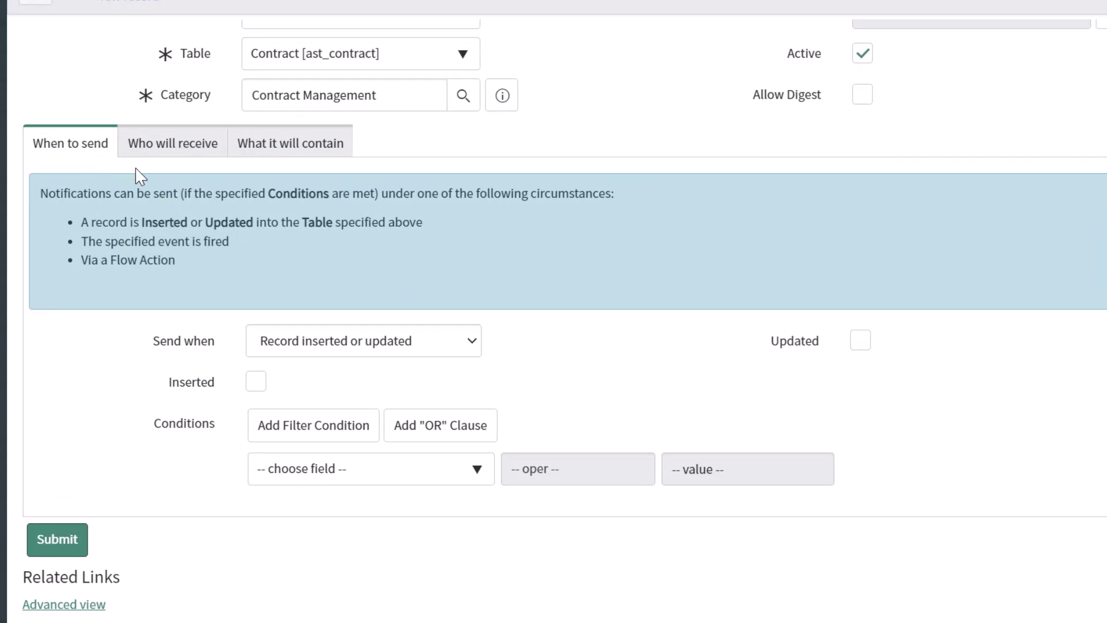
{"action": "left_click", "coordinate": [156, 153]}
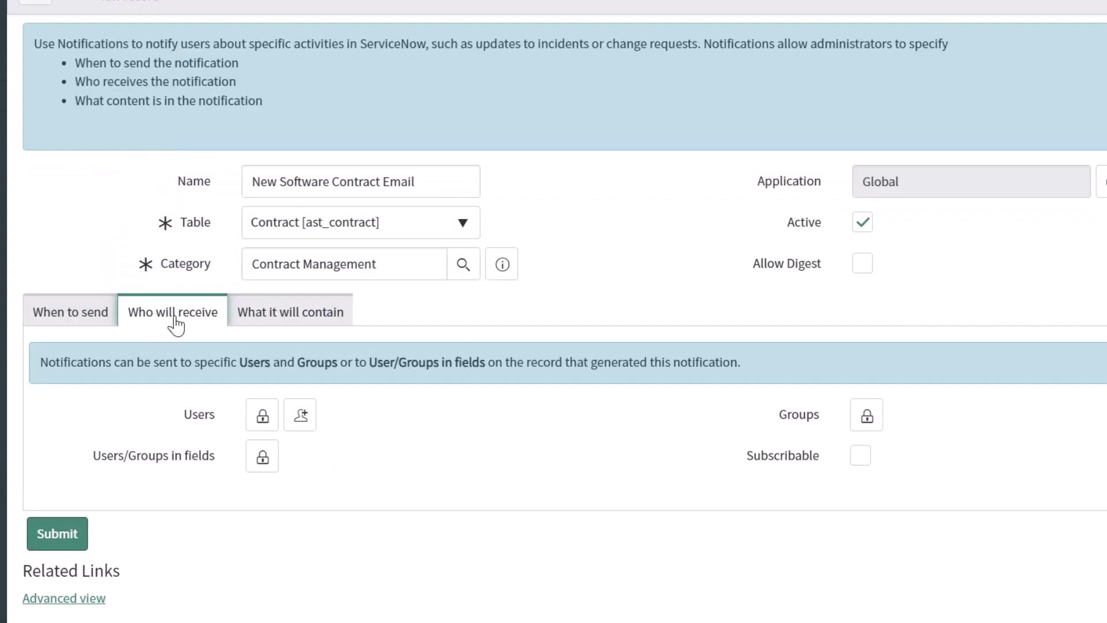
{"action": "left_click", "coordinate": [296, 326]}
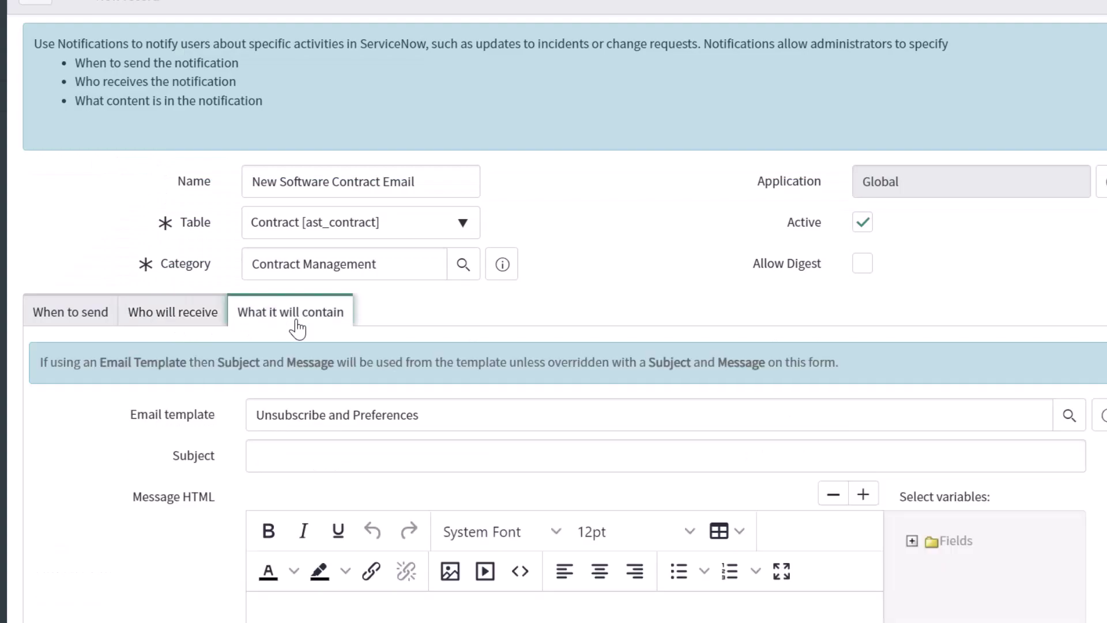
{"action": "left_click", "coordinate": [75, 325]}
{"action": "scroll", "coordinate": [80, 323], "scroll_direction": "down", "scroll_amount": 2}
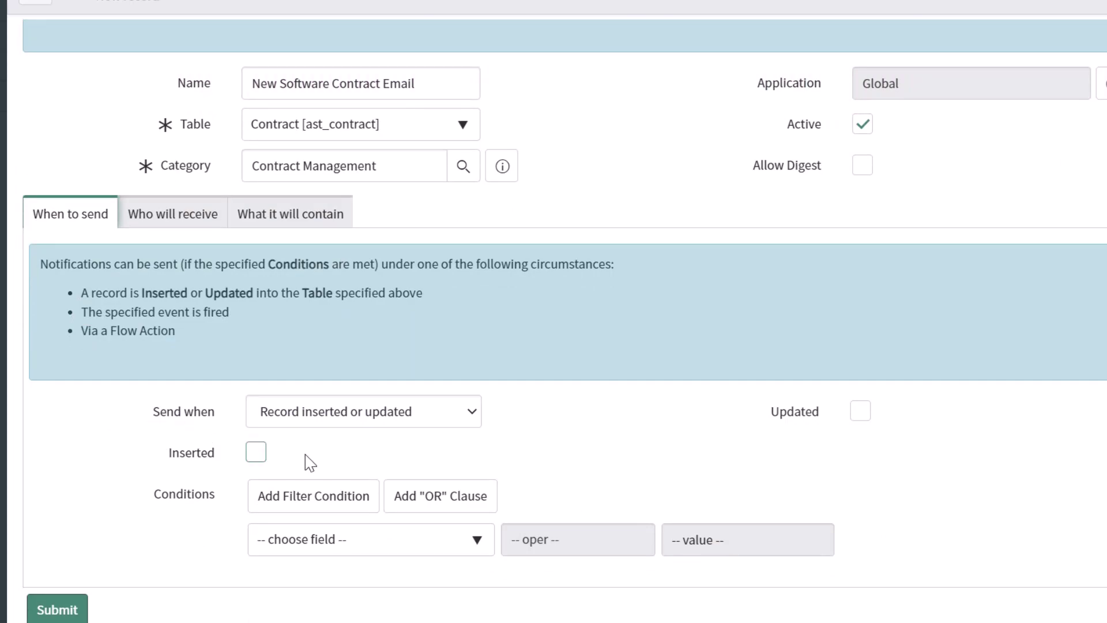
{"action": "left_click", "coordinate": [357, 422]}
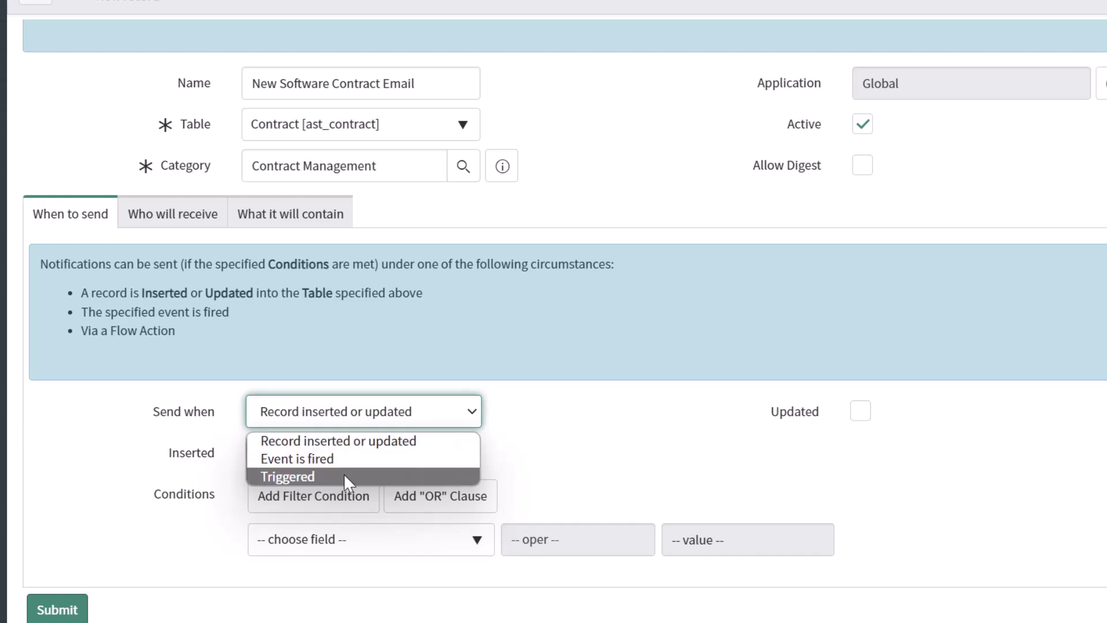
{"action": "left_click", "coordinate": [352, 445]}
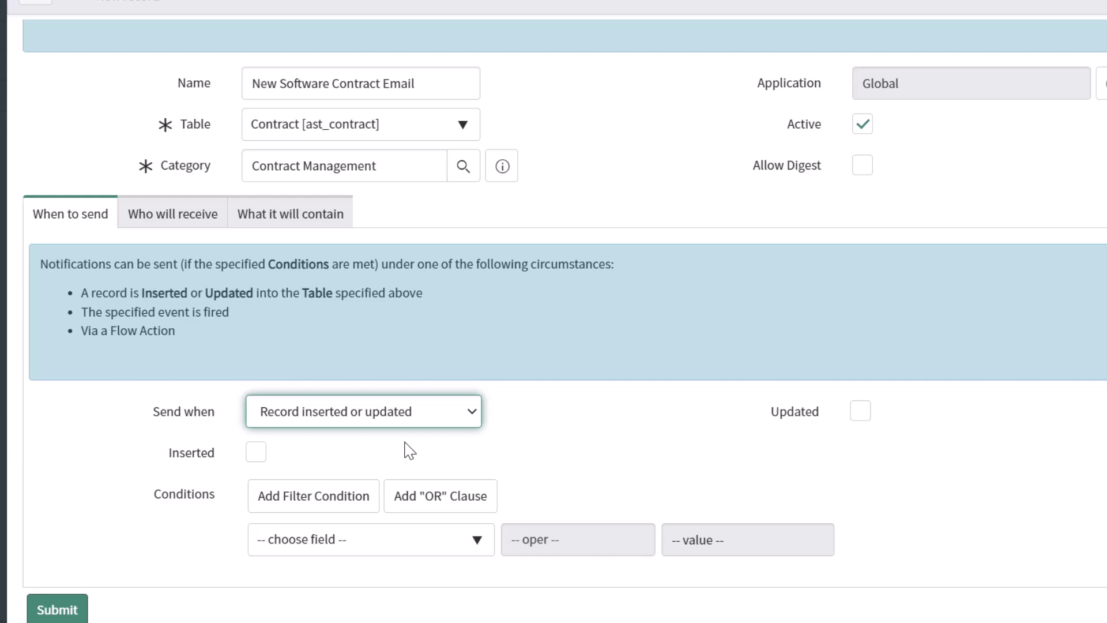
Step: Check Inserted and add the condition Contract model is Software License
{"action": "left_click", "coordinate": [257, 454]}
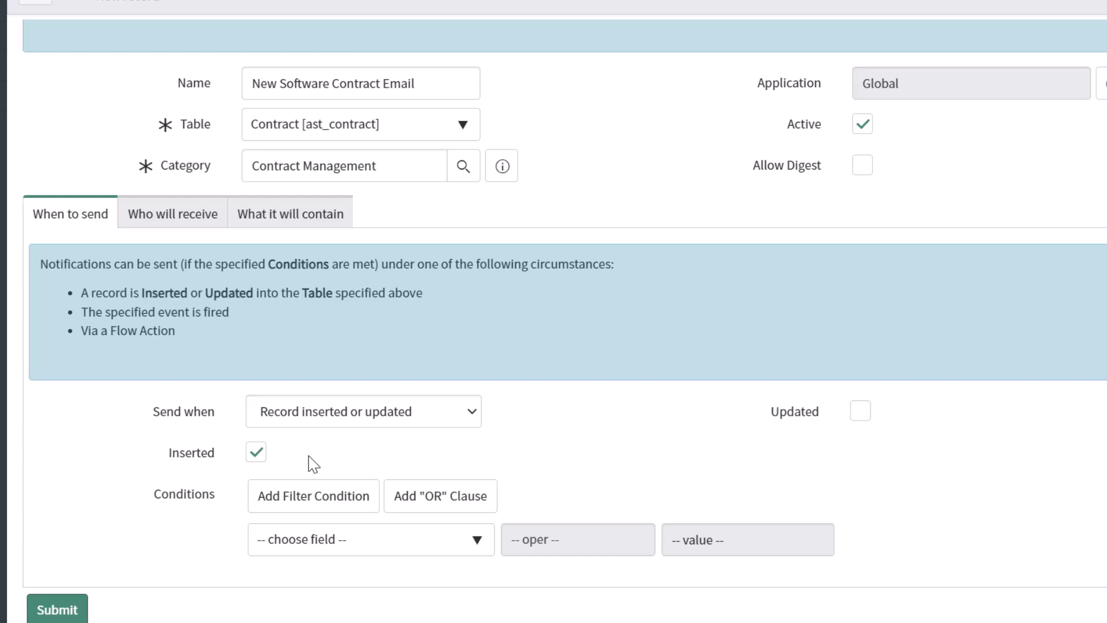
{"action": "left_click", "coordinate": [328, 515]}
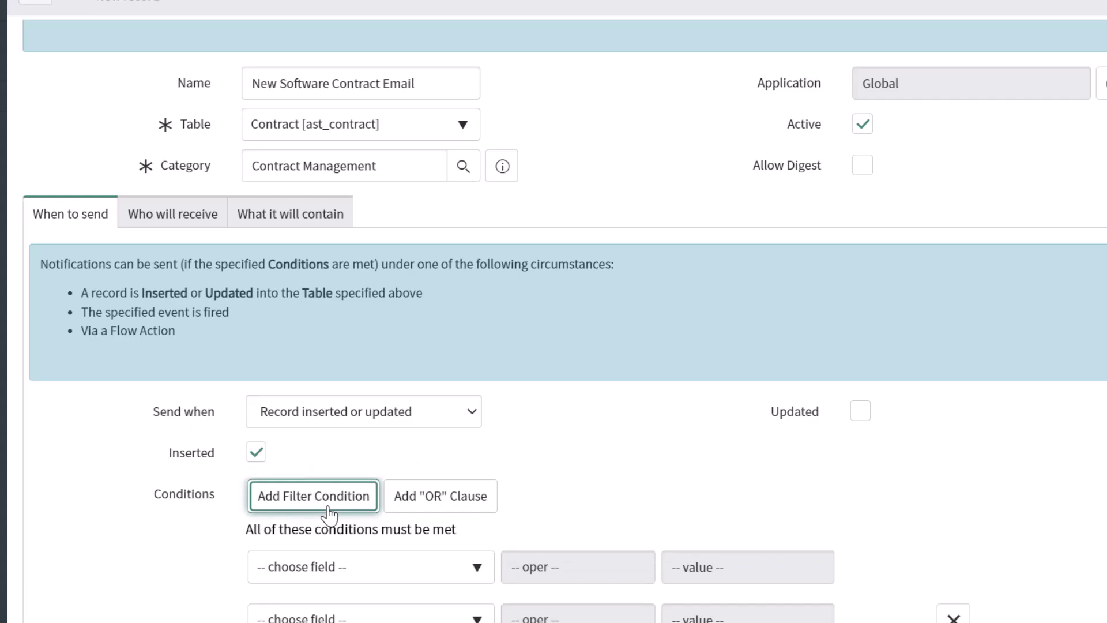
{"action": "scroll", "coordinate": [329, 507], "scroll_direction": "down", "scroll_amount": 2}
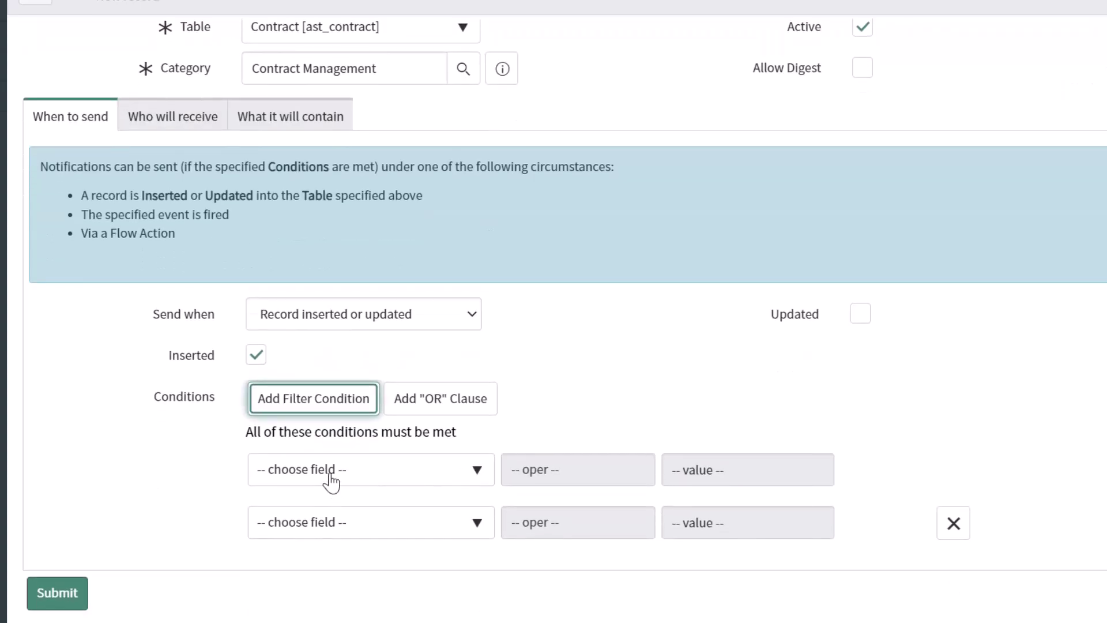
{"action": "left_click", "coordinate": [332, 477]}
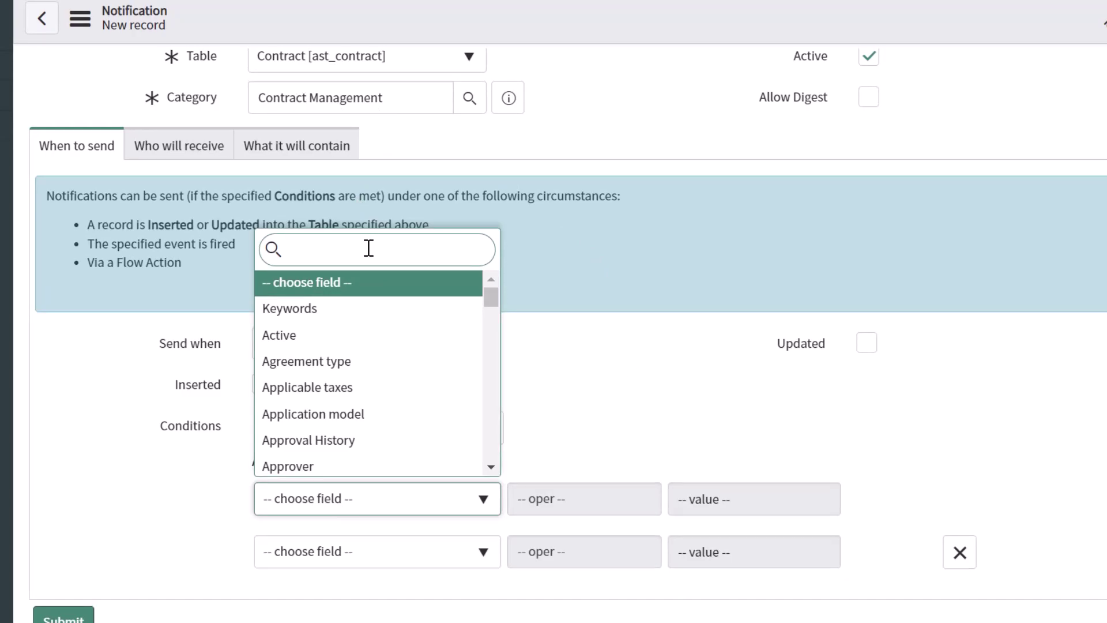
{"action": "type", "text": "contract model"}
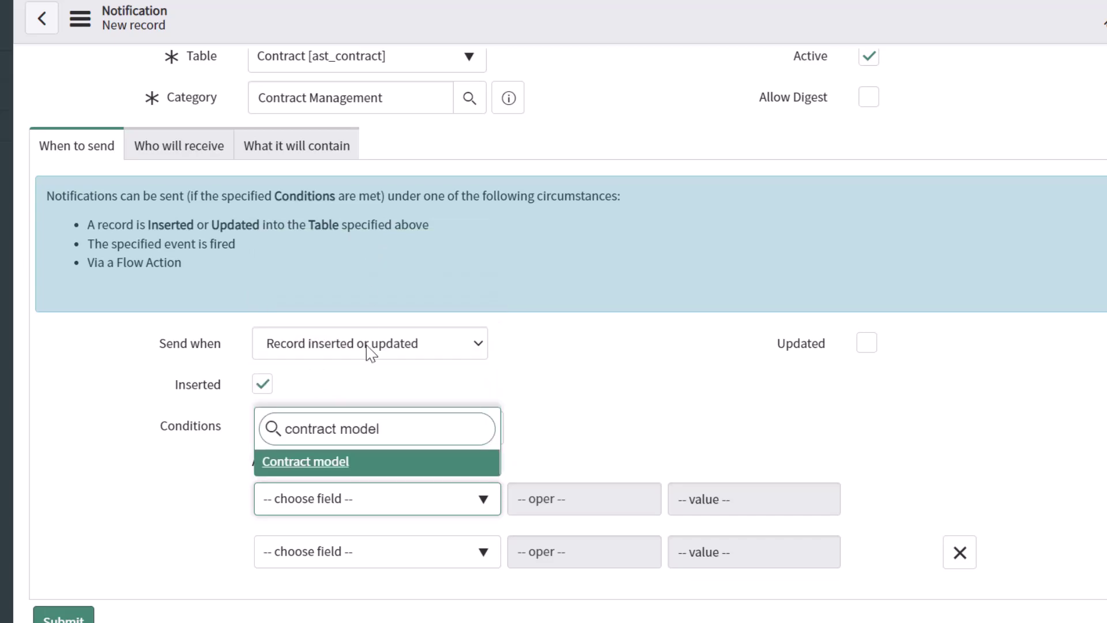
{"action": "left_click", "coordinate": [337, 469]}
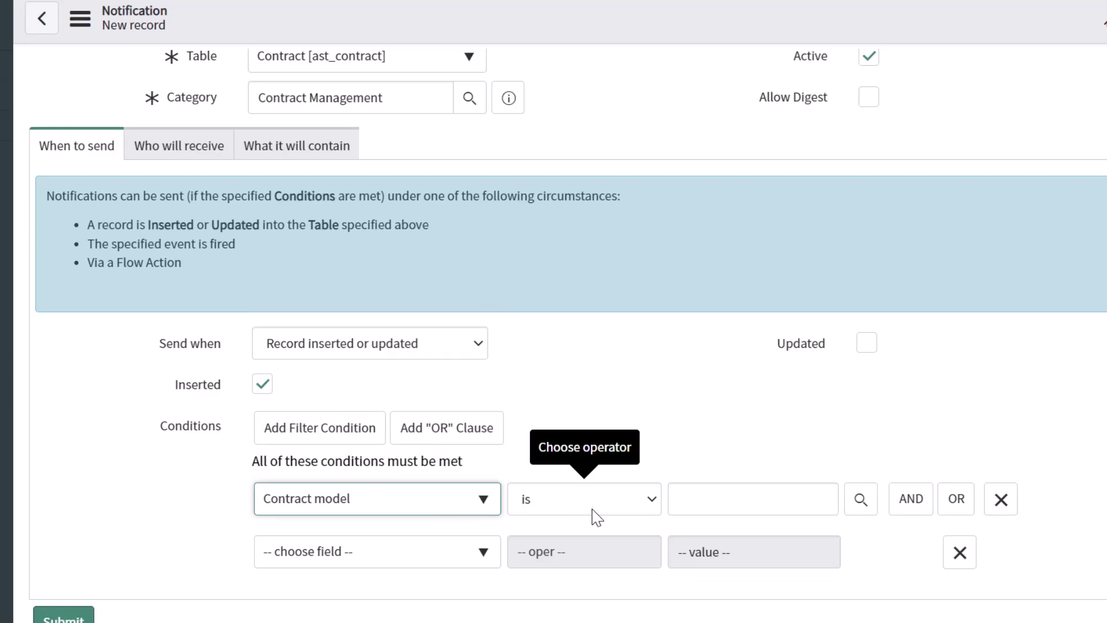
{"action": "left_click", "coordinate": [786, 501]}
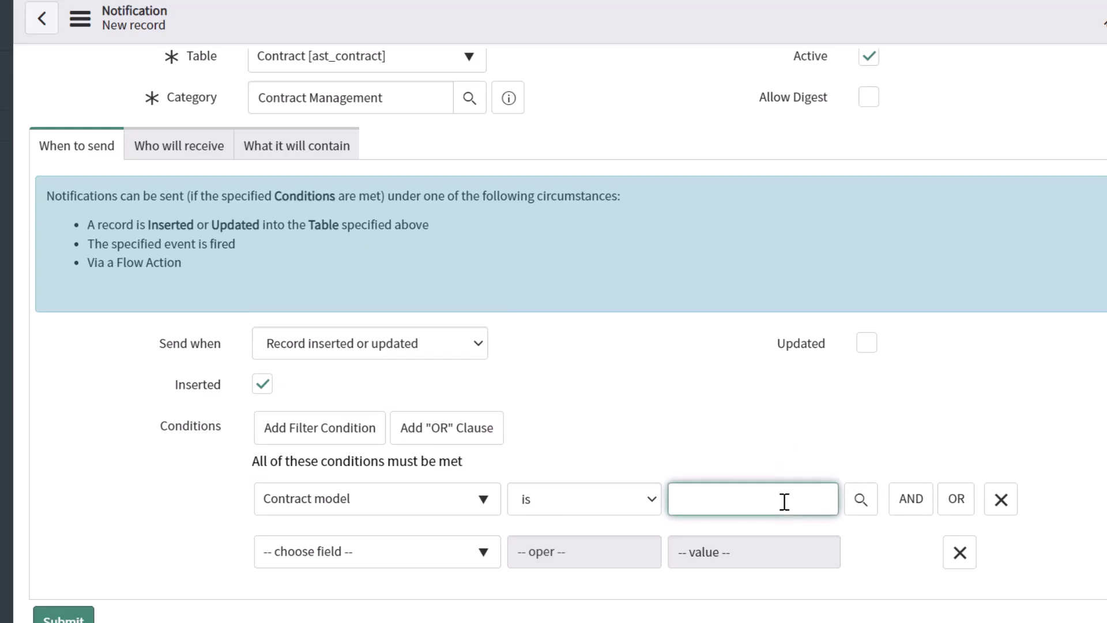
{"action": "type", "text": "software"}
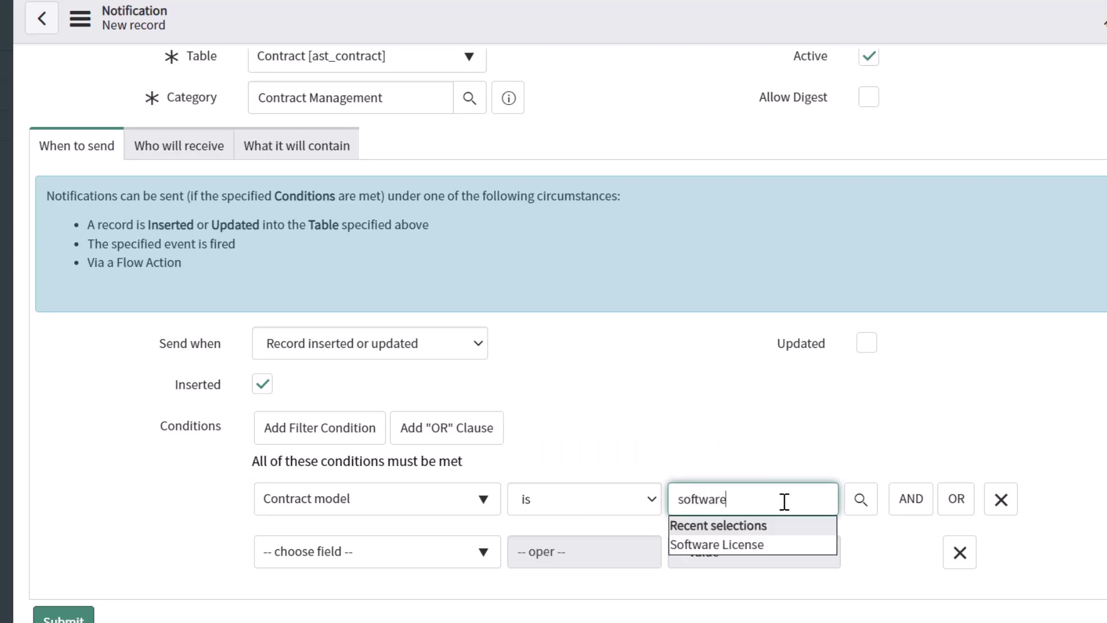
{"action": "left_click", "coordinate": [771, 546]}
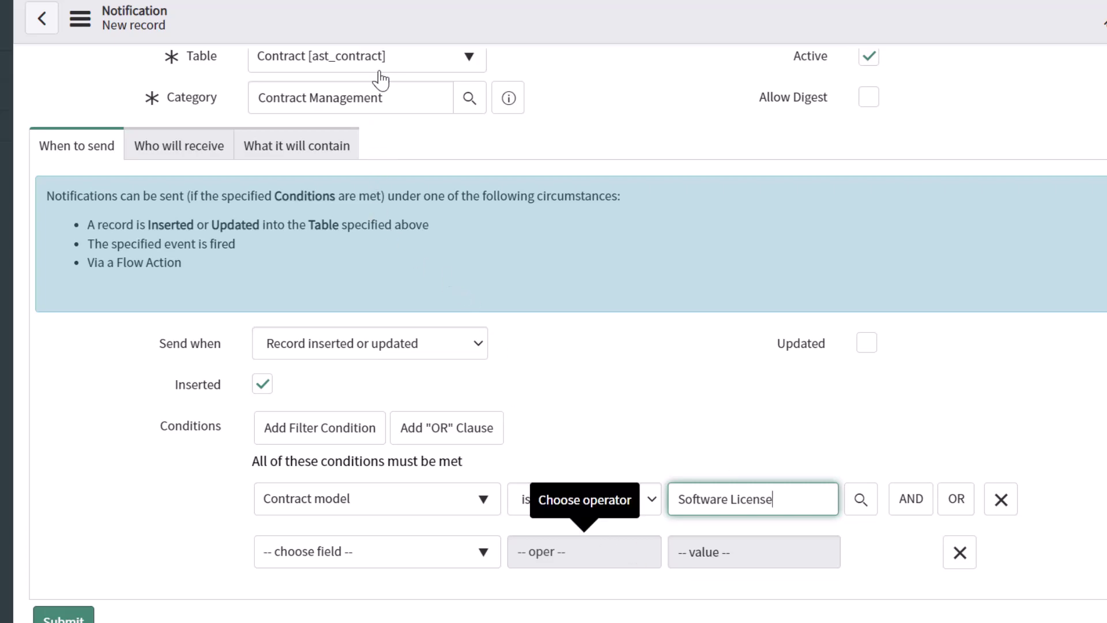
{"action": "left_click", "coordinate": [770, 443]}
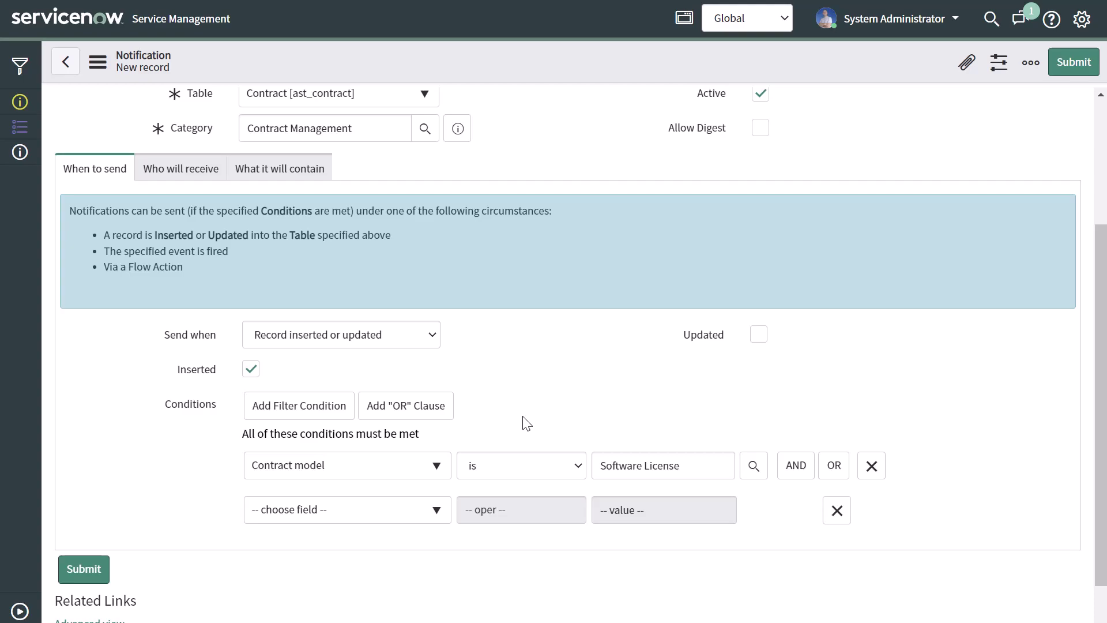
Step: Add the Software group to the Groups recipients on the Who will receive tab
{"action": "left_click", "coordinate": [168, 172]}
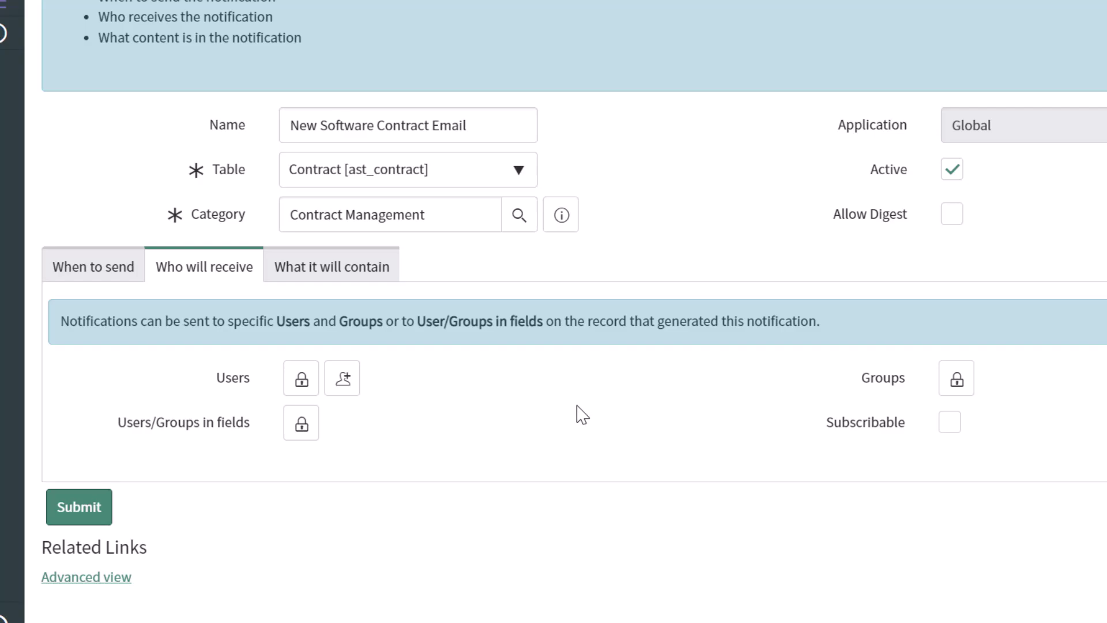
{"action": "mouse_move", "coordinate": [244, 388]}
{"action": "left_click", "coordinate": [958, 380]}
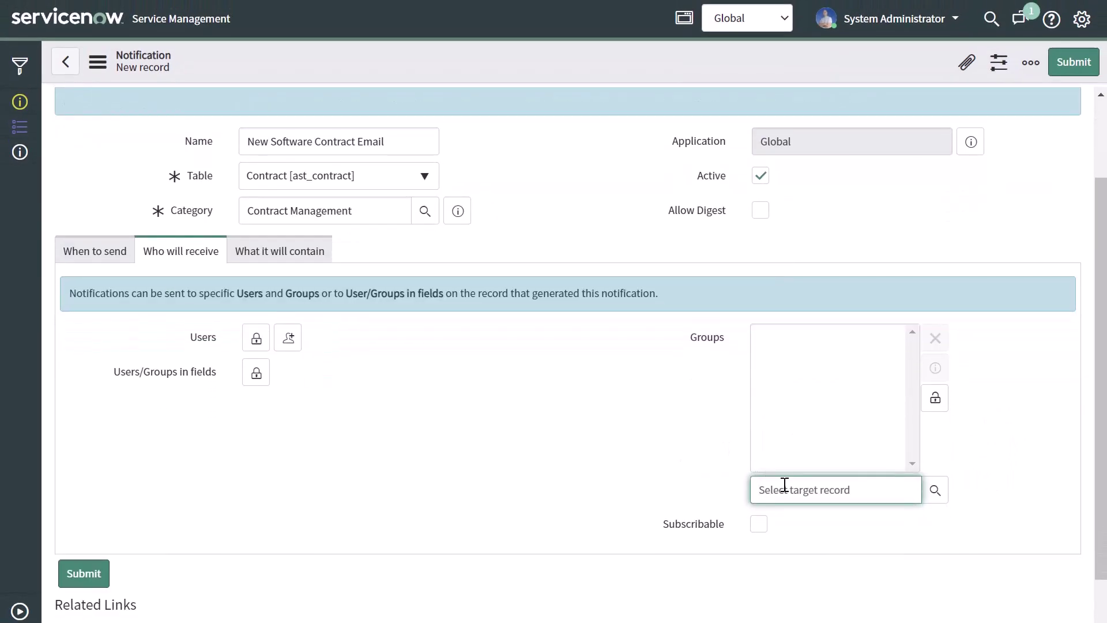
{"action": "type", "text": "Softwar"}
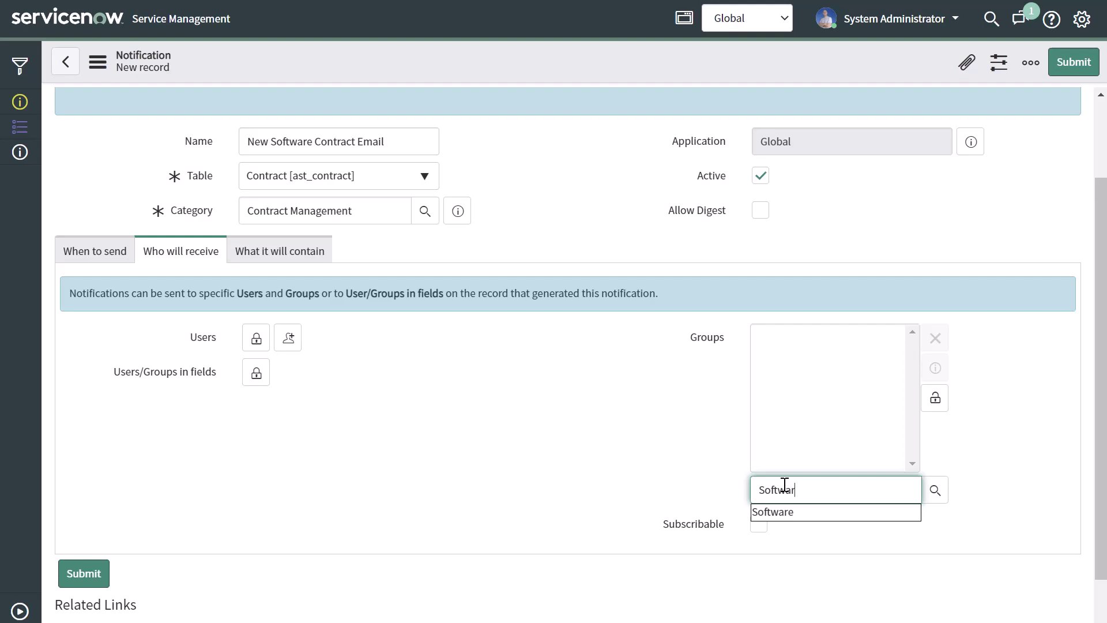
{"action": "type", "text": "e"}
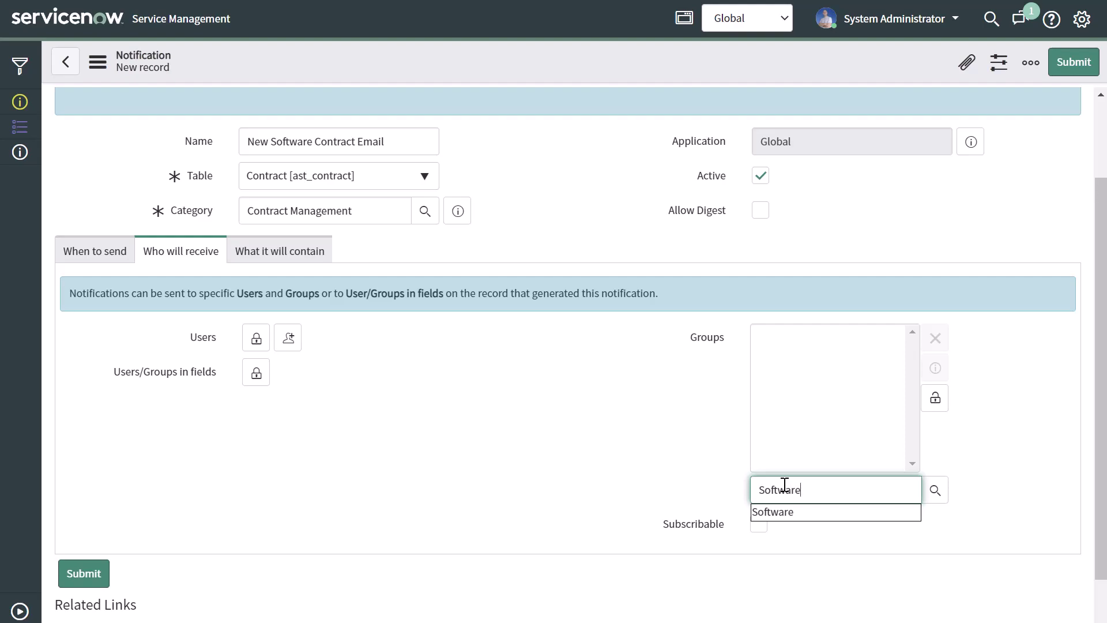
{"action": "left_click", "coordinate": [797, 511]}
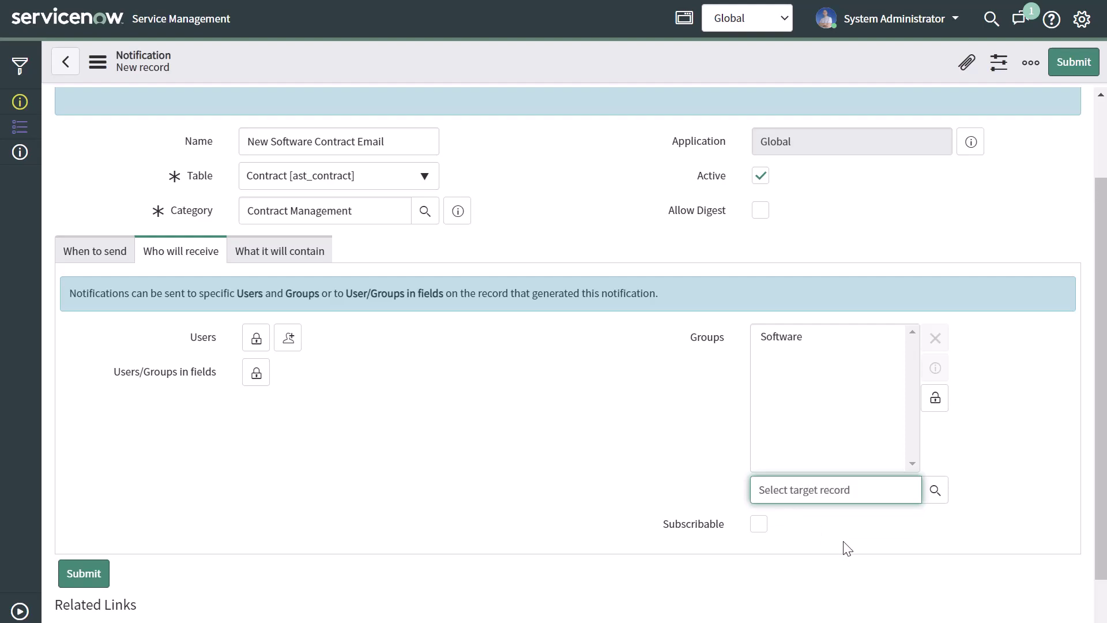
{"action": "left_click", "coordinate": [606, 534]}
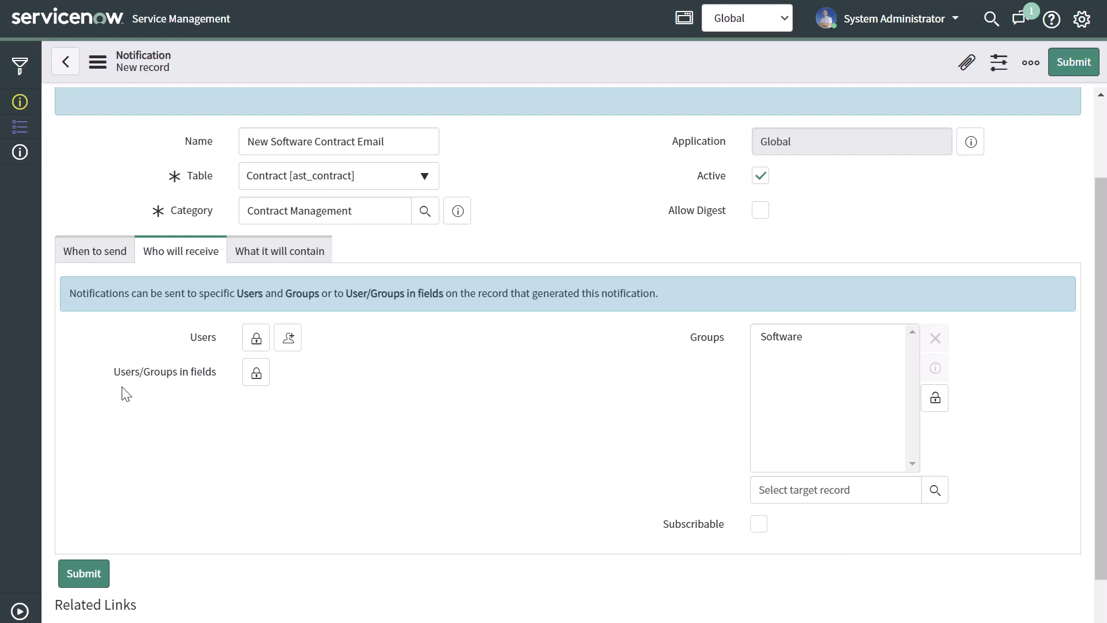
Step: Unlock the Users/Groups in fields lists, then show the What it will contain settings
{"action": "left_click", "coordinate": [255, 382]}
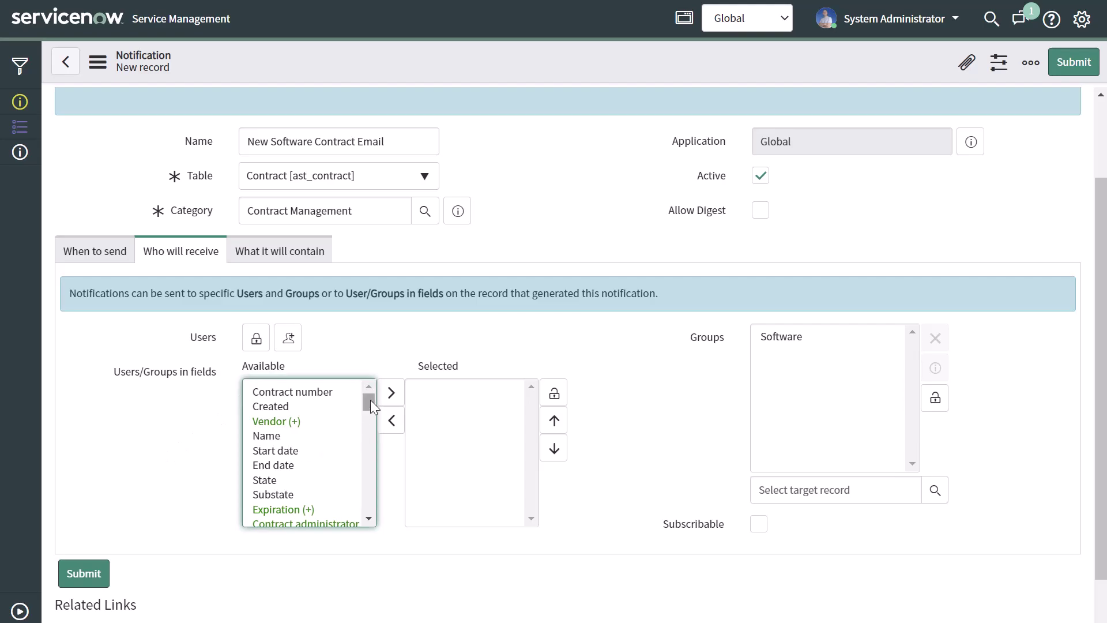
{"action": "mouse_move", "coordinate": [370, 401]}
{"action": "left_mouse_down"}
{"action": "mouse_move", "coordinate": [375, 434]}
{"action": "mouse_move", "coordinate": [379, 382]}
{"action": "left_mouse_up"}
{"action": "left_click", "coordinate": [553, 513]}
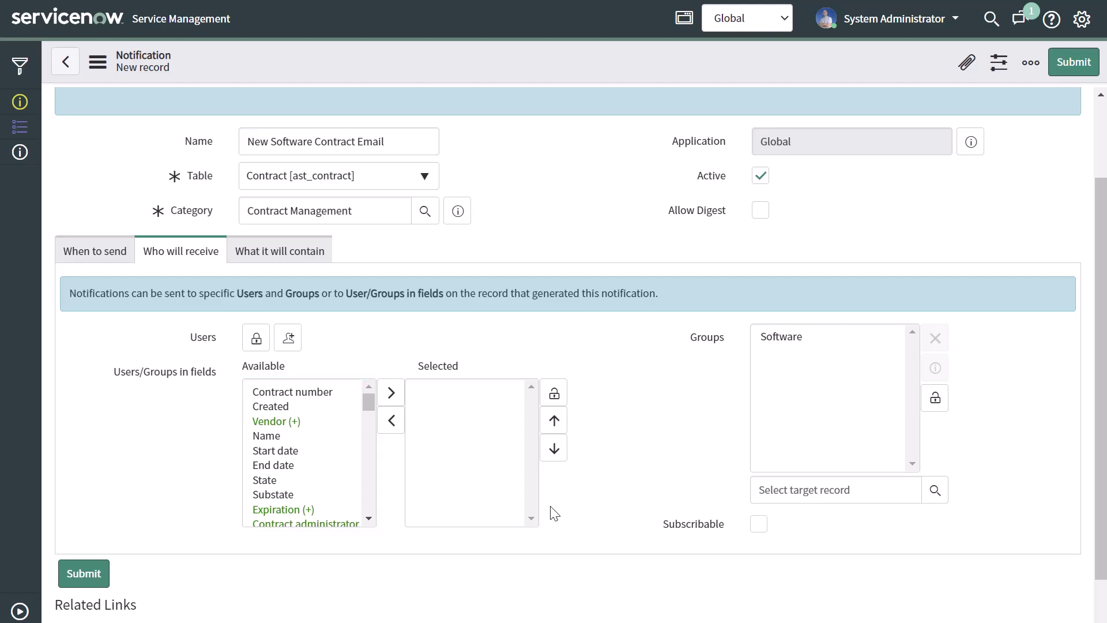
{"action": "left_click", "coordinate": [267, 257]}
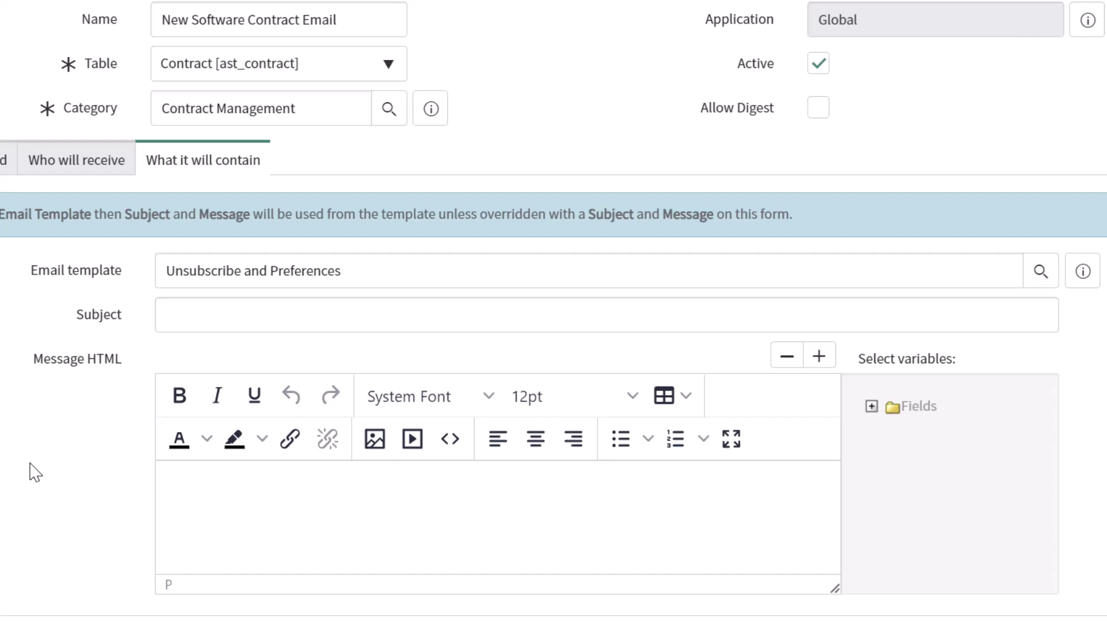
Step: Pick the Unsubscribe and Preferences email template and enter the subject 'New Software Contract:'
{"action": "left_click", "coordinate": [381, 276]}
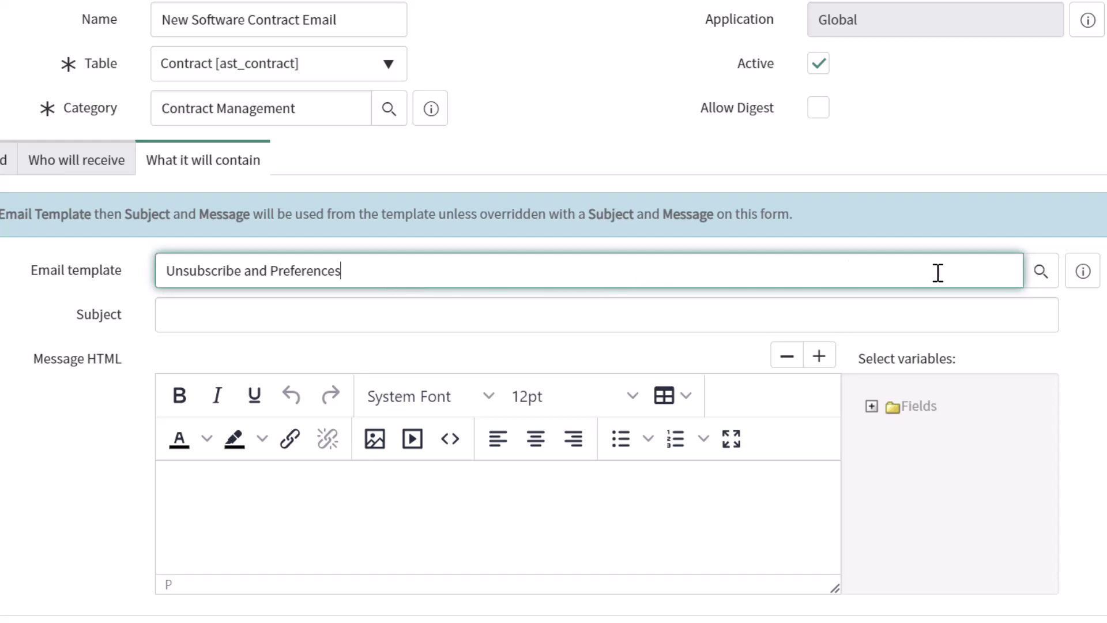
{"action": "left_click", "coordinate": [1044, 282]}
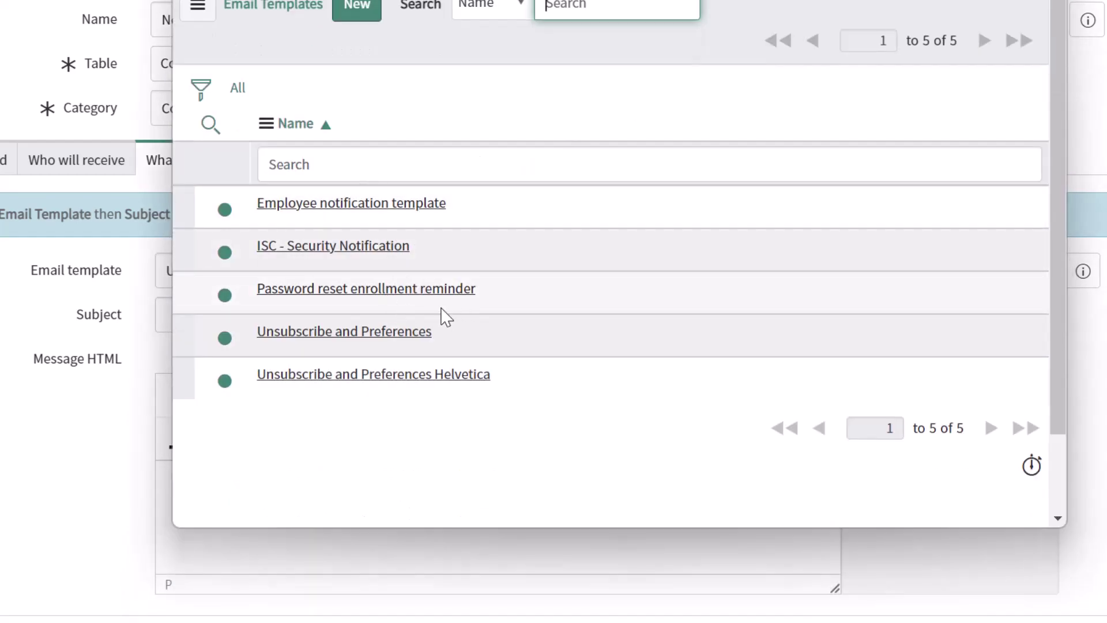
{"action": "left_click", "coordinate": [456, 331]}
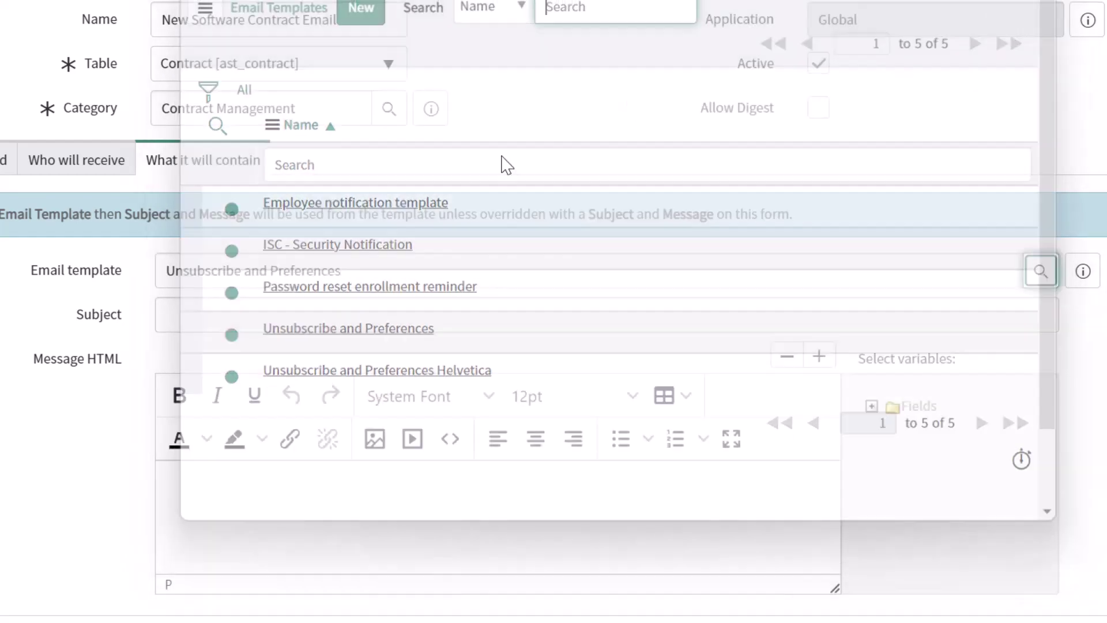
{"action": "left_click", "coordinate": [233, 305]}
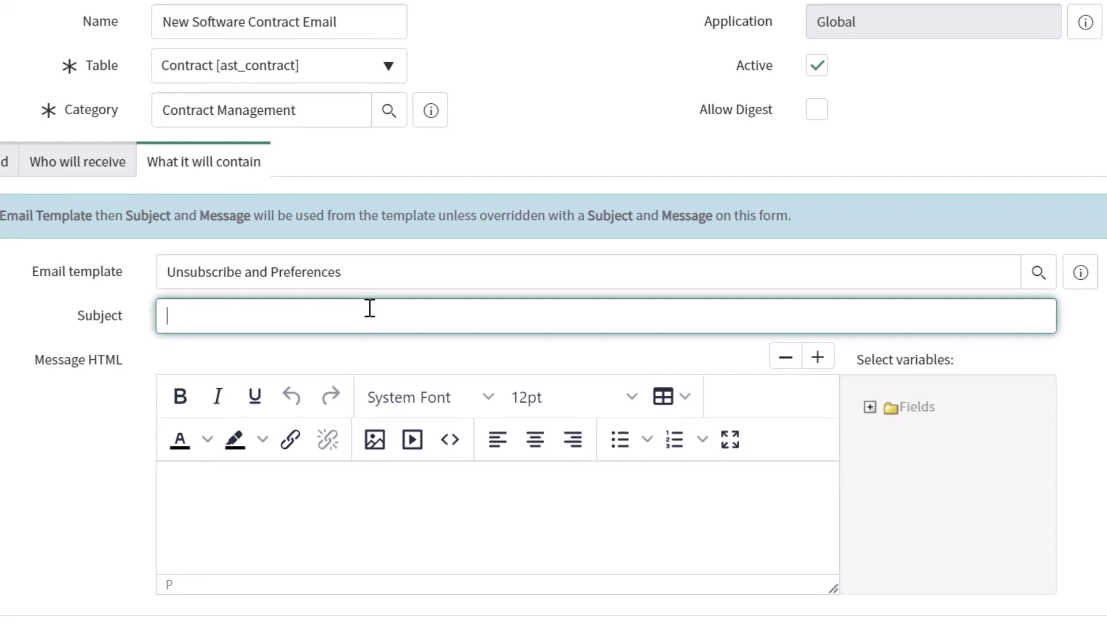
{"action": "type", "text": "New Software Contract"}
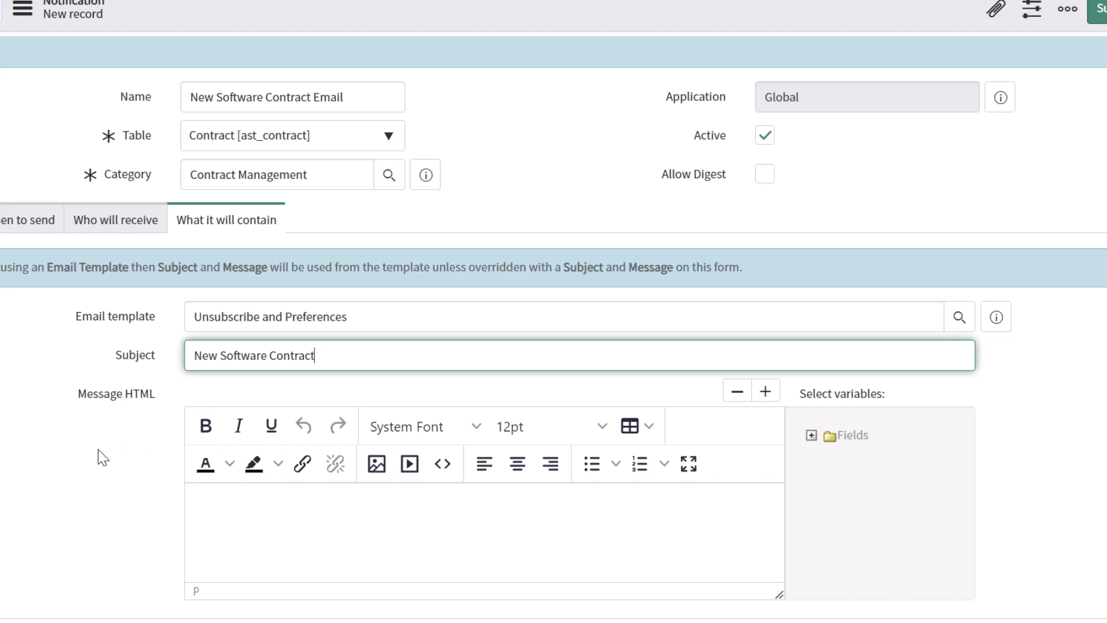
{"action": "type", "text": ":"}
Step: Append the ${vendor_contract} contract number variable to the end of the Subject
{"action": "left_click", "coordinate": [812, 436]}
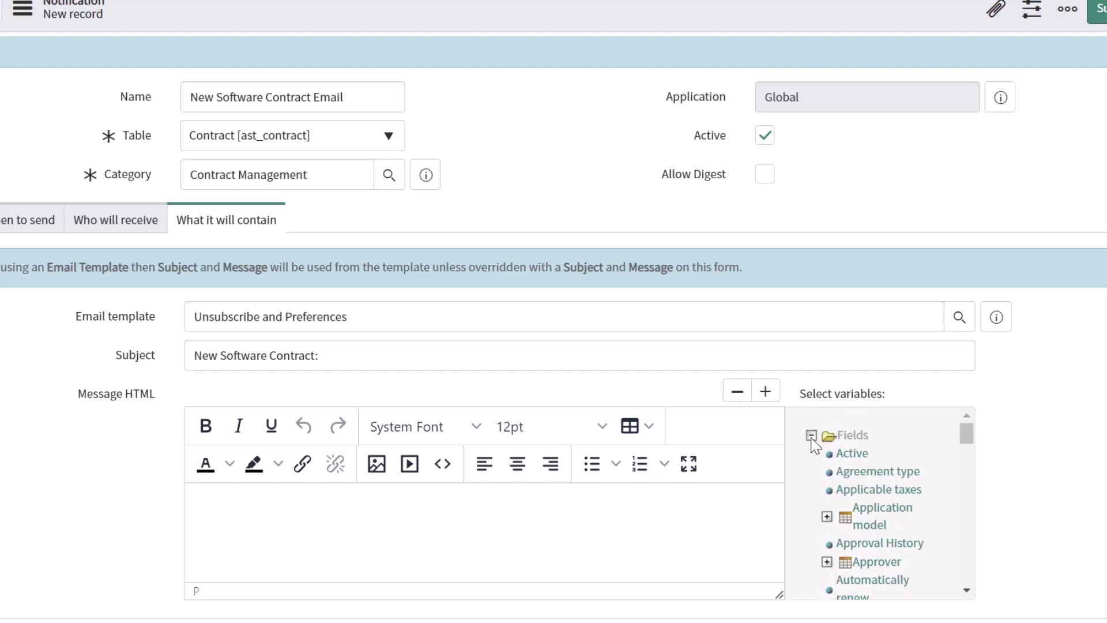
{"action": "left_click_drag", "start_coordinate": [967, 435], "coordinate": [982, 455]}
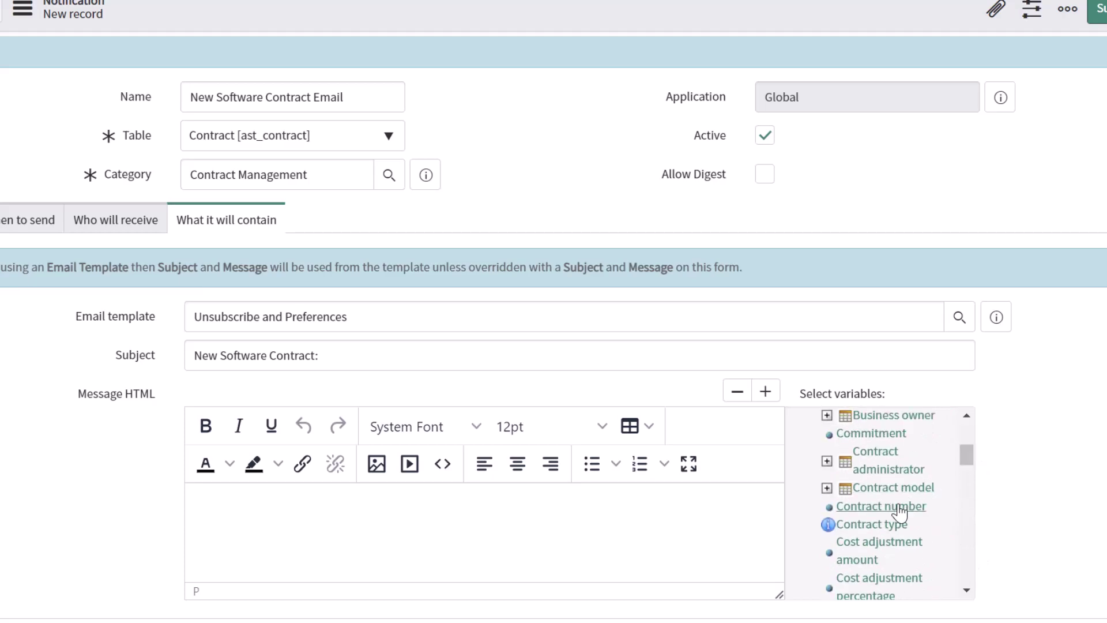
{"action": "double_click", "coordinate": [901, 514]}
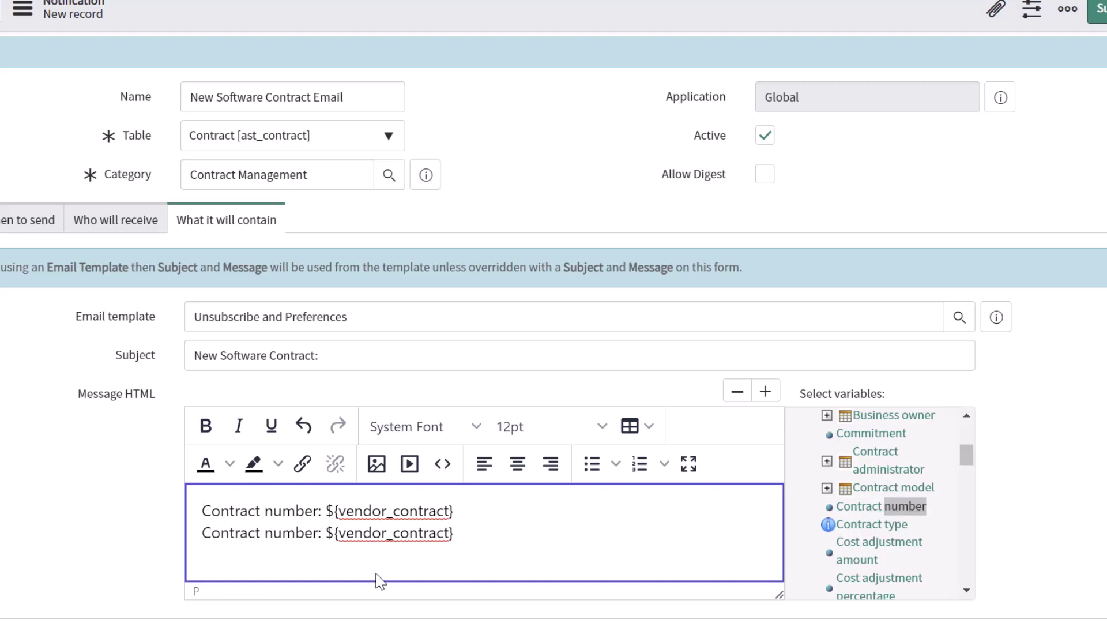
{"action": "left_click_drag", "start_coordinate": [326, 511], "coordinate": [471, 511]}
{"action": "key", "text": "ctrl+c"}
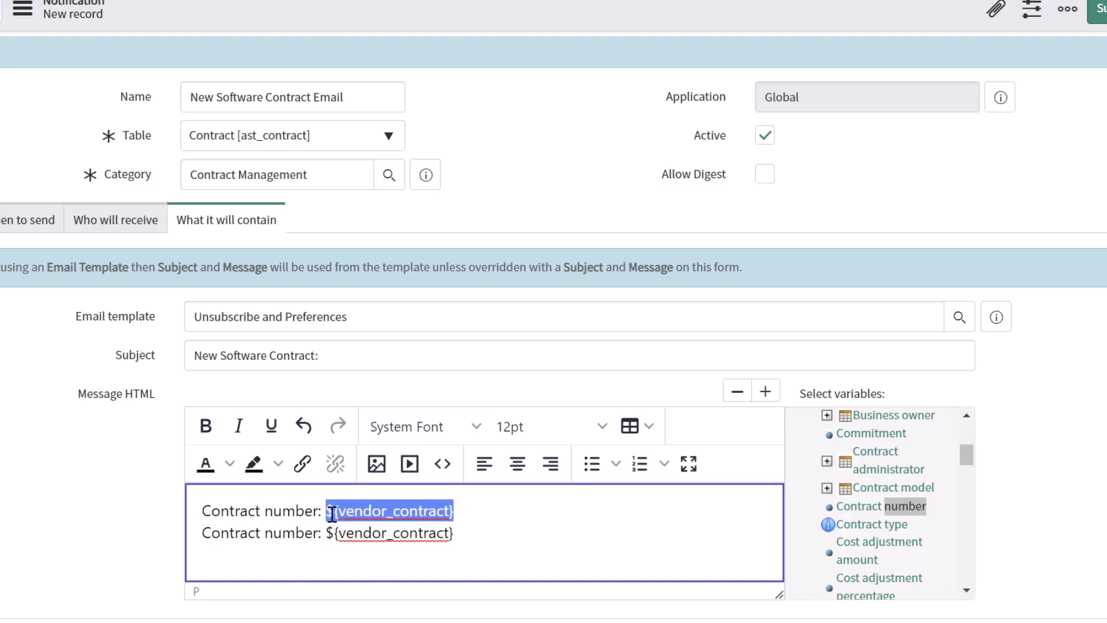
{"action": "left_click", "coordinate": [378, 319]}
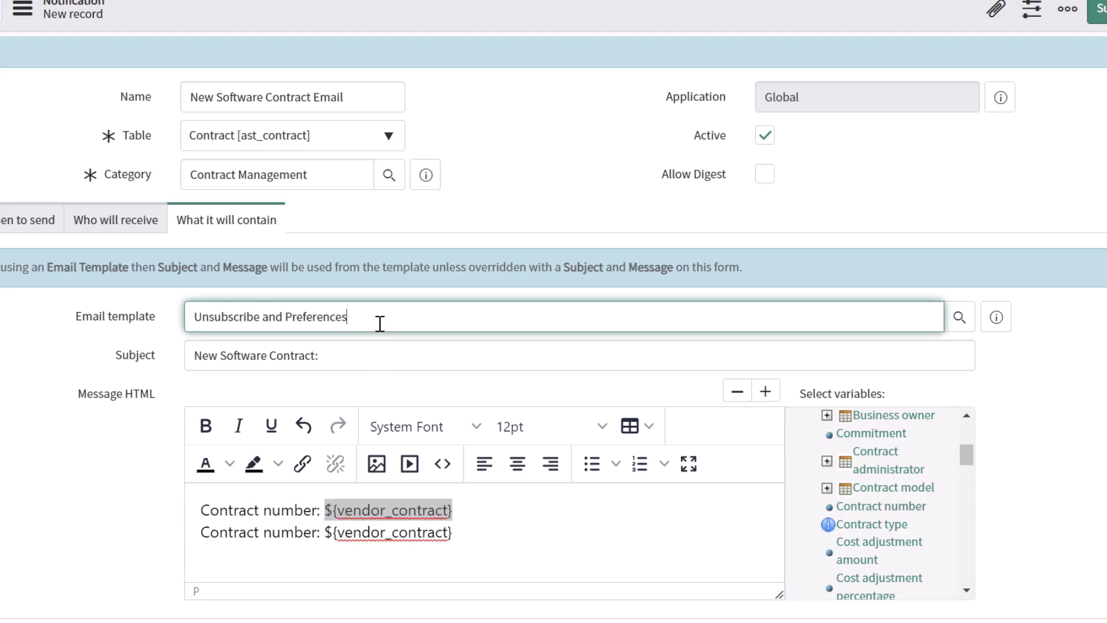
{"action": "left_click", "coordinate": [390, 355]}
{"action": "key", "text": "ctrl+v"}
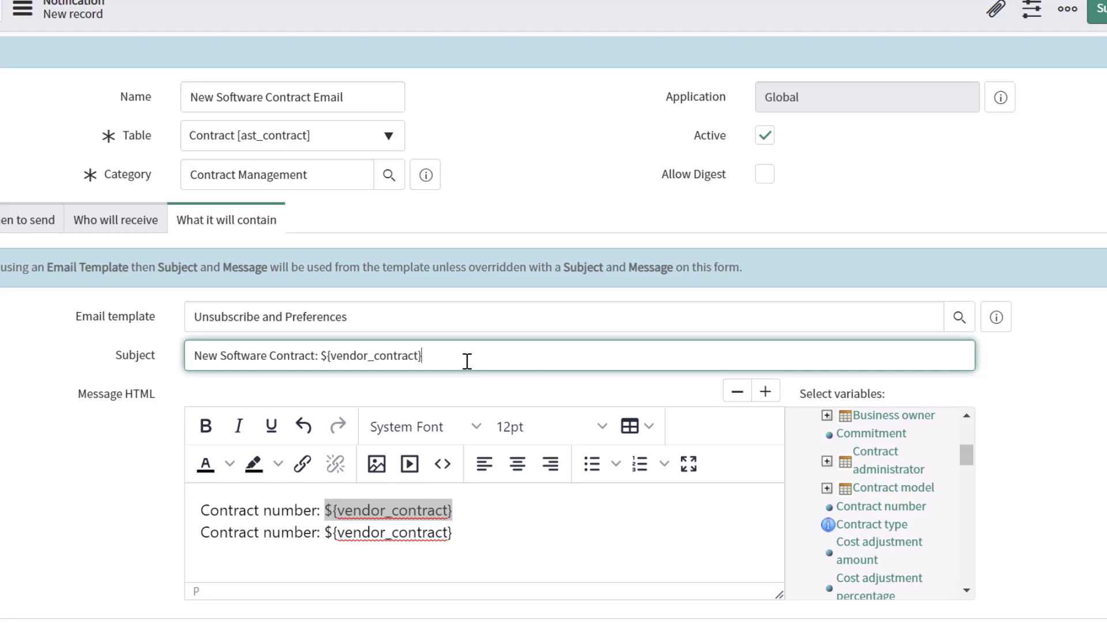
Step: Paste the greeting and intro lines above the contract lines in the message body
{"action": "left_click", "coordinate": [203, 513]}
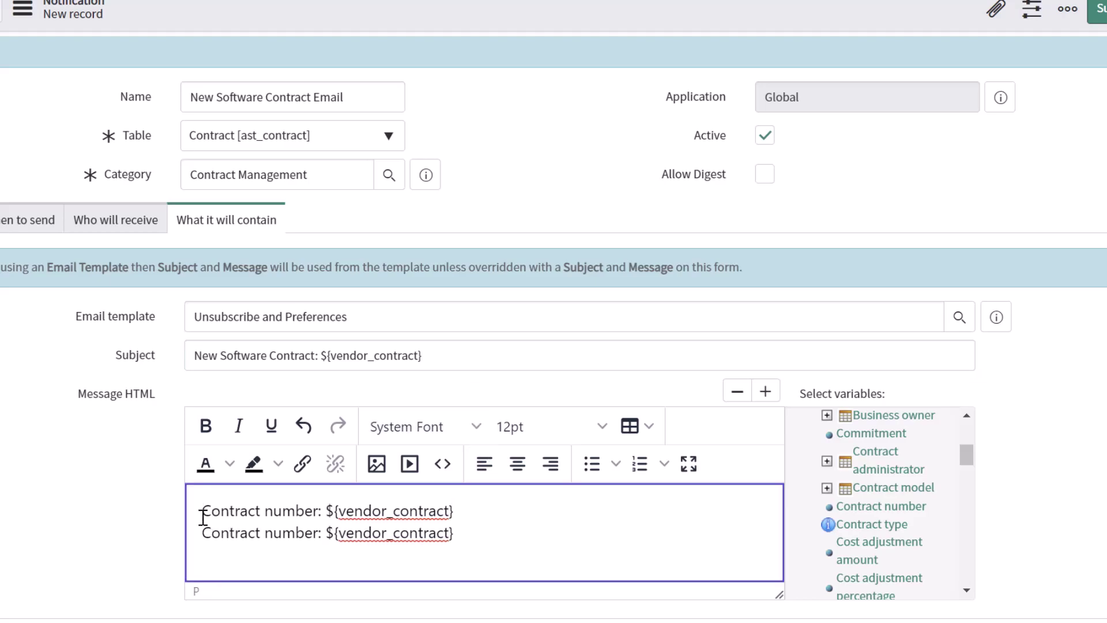
{"action": "key", "text": "Return"}
{"action": "key", "text": "Up"}
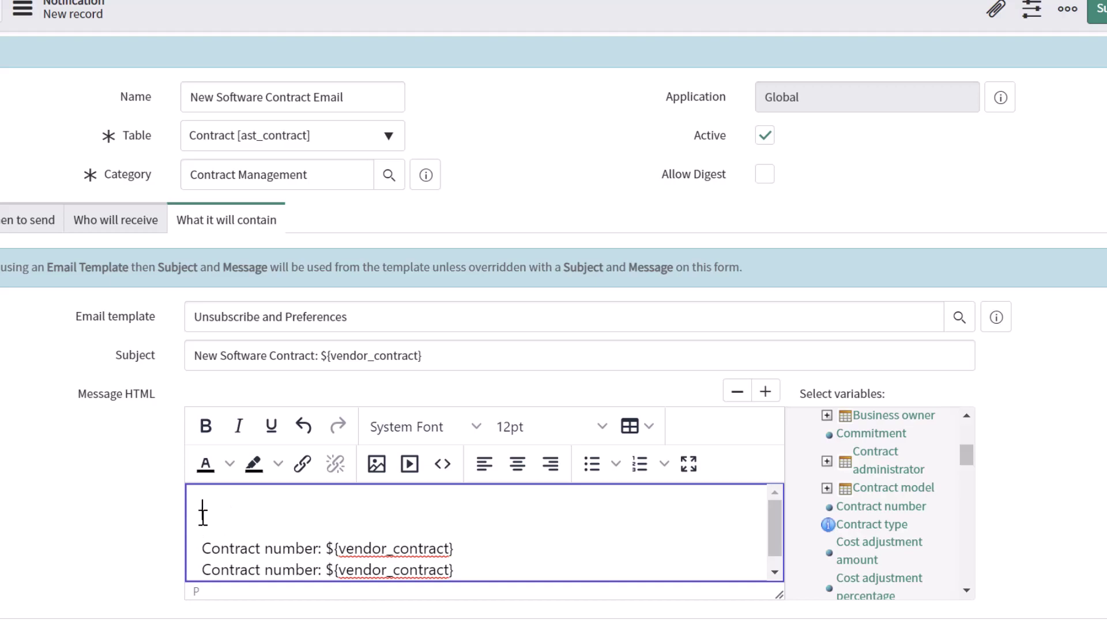
{"action": "type", "text": "Hello, A new contract for software has been executed. Please review the following details:"}
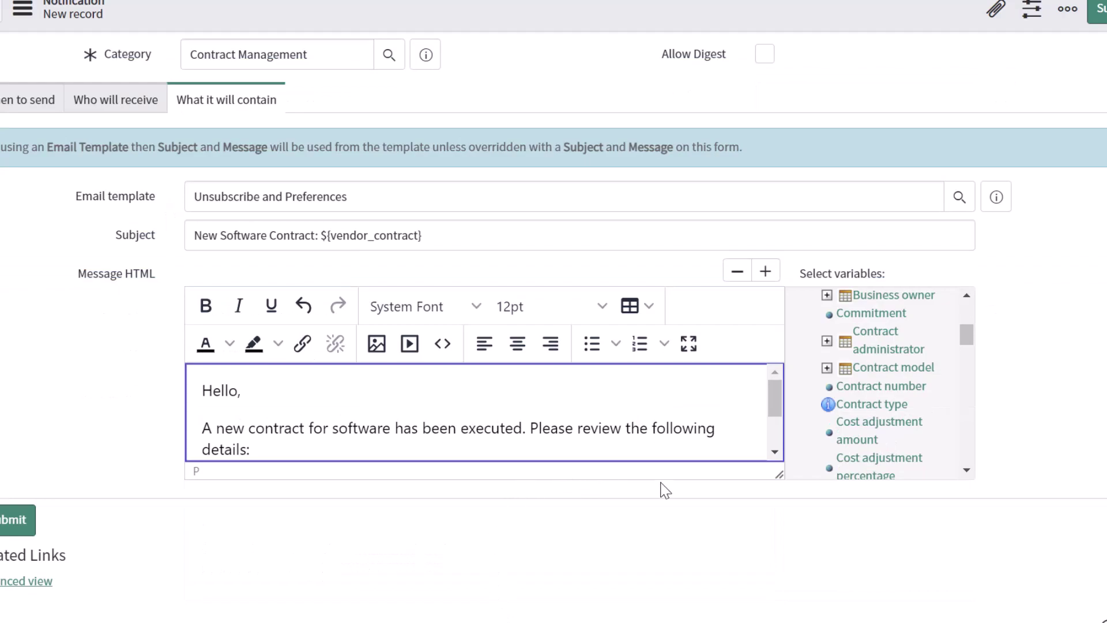
{"action": "left_click_drag", "start_coordinate": [779, 474], "coordinate": [798, 590]}
Step: Delete the duplicate Contract number line from the message body
{"action": "left_click", "coordinate": [509, 468]}
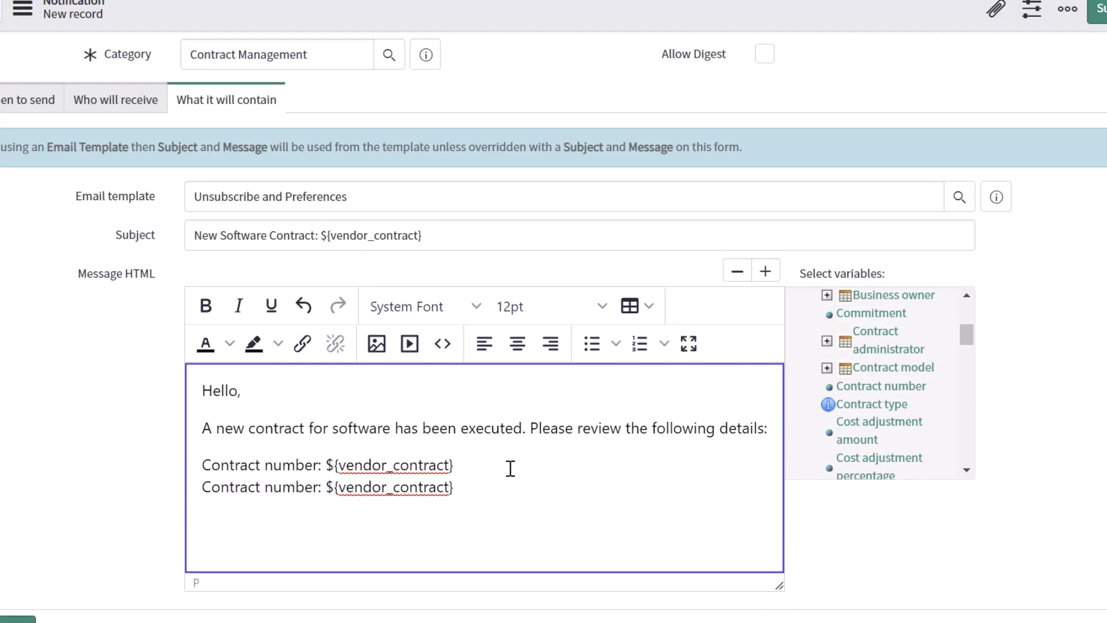
{"action": "left_click", "coordinate": [544, 492]}
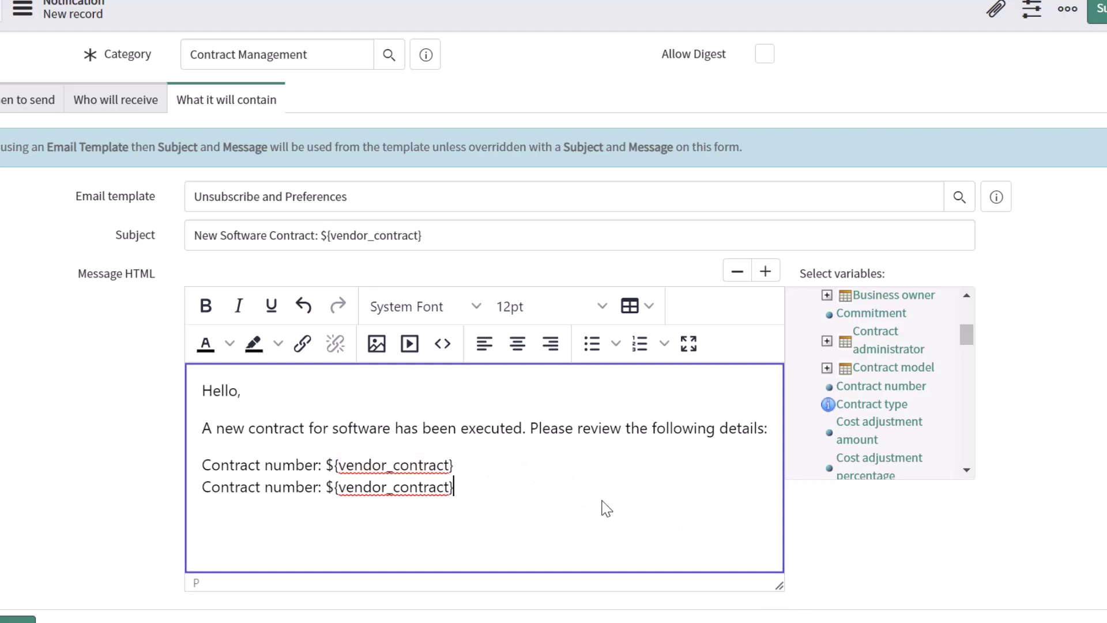
{"action": "triple_click", "coordinate": [227, 487]}
{"action": "key", "text": "BackSpace"}
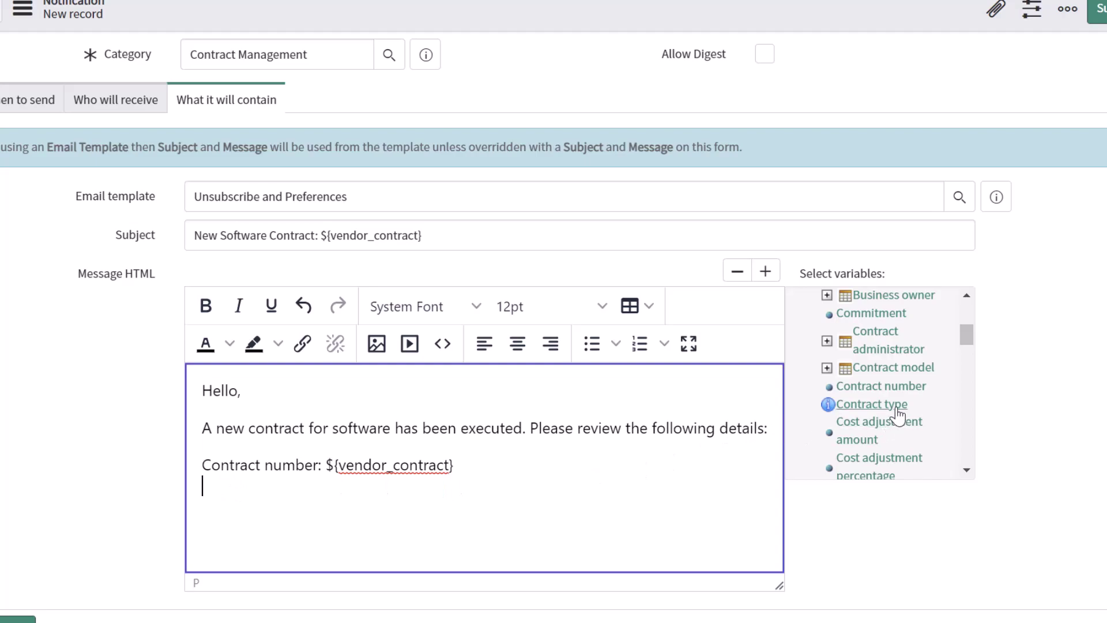
Step: Add Contract type ${sys_class_name}, Start date ${starts} and End date ${ends} lines to the message
{"action": "left_click", "coordinate": [872, 404]}
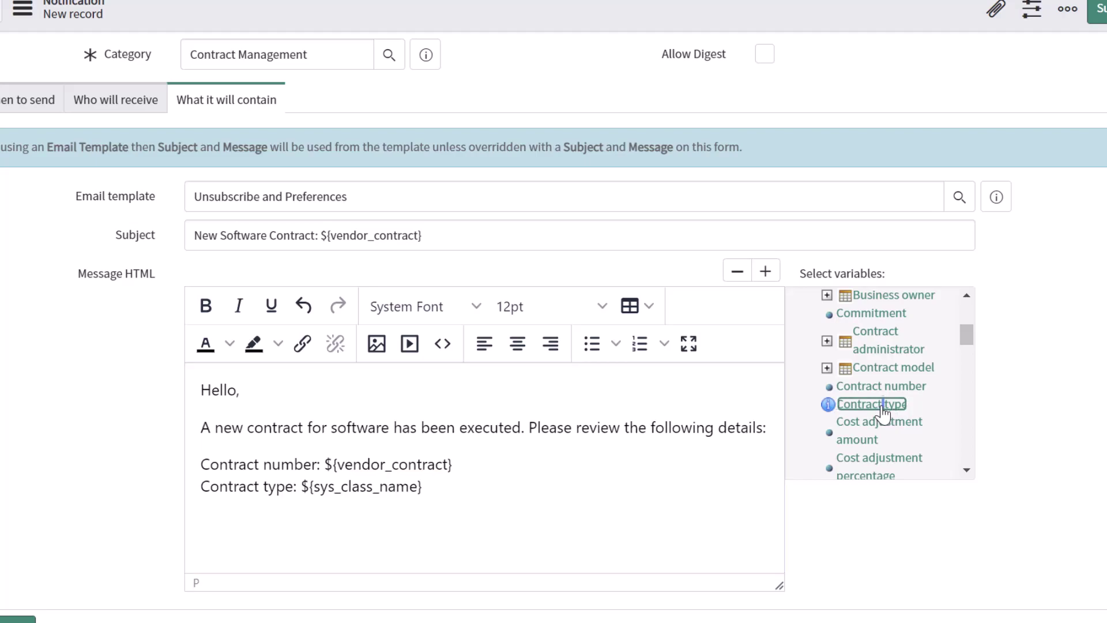
{"action": "left_click", "coordinate": [461, 488]}
{"action": "left_click_drag", "start_coordinate": [967, 335], "coordinate": [983, 433]}
{"action": "left_click", "coordinate": [872, 378]}
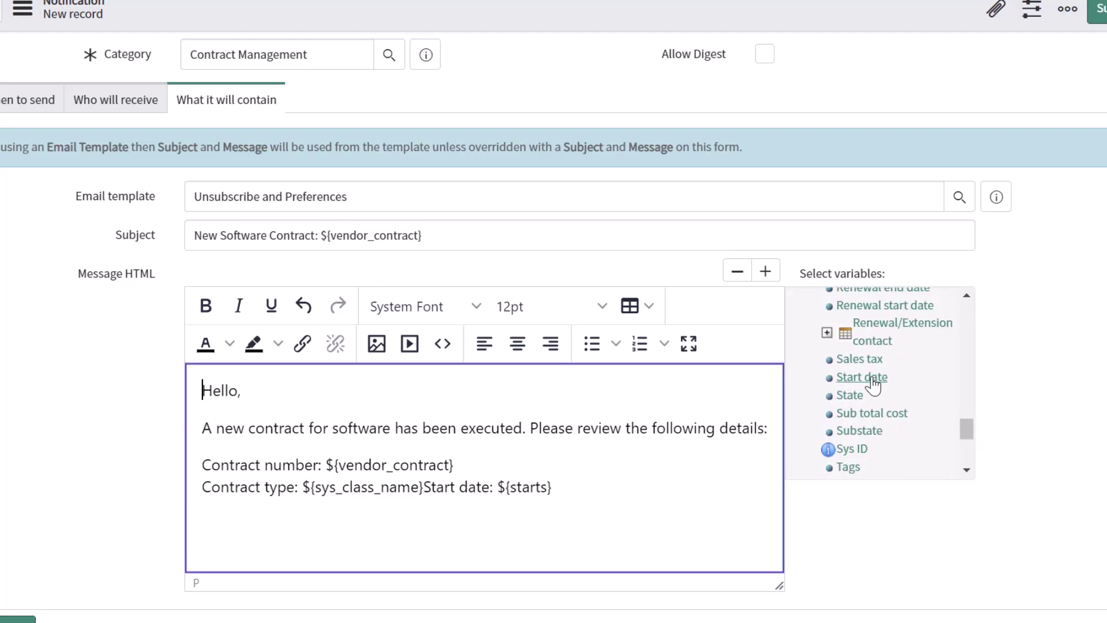
{"action": "key", "text": "ctrl+z"}
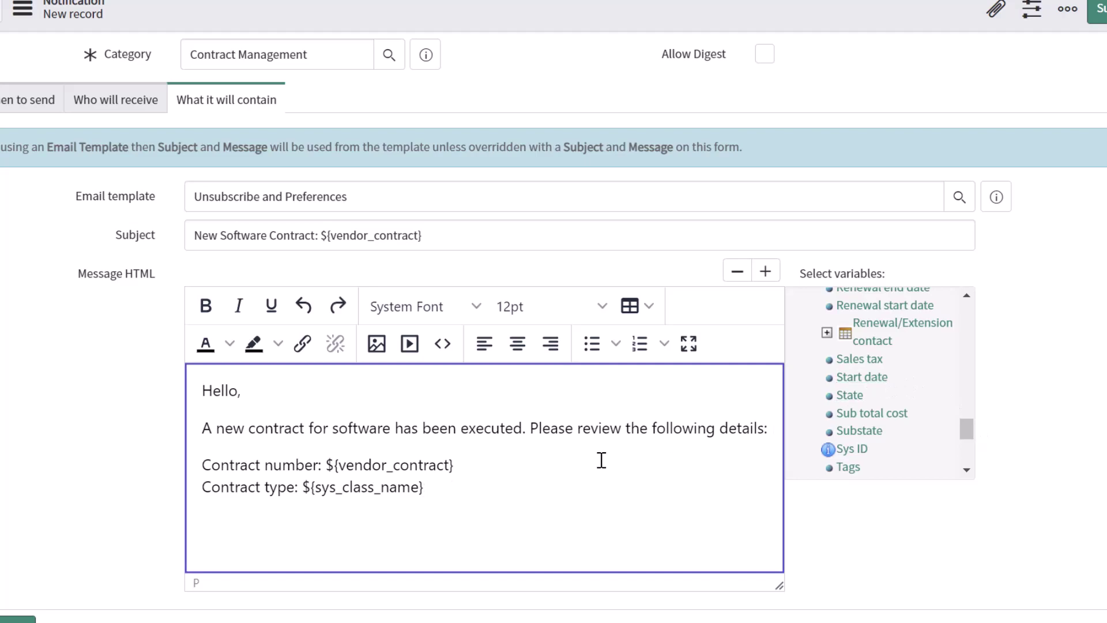
{"action": "key", "text": "Return"}
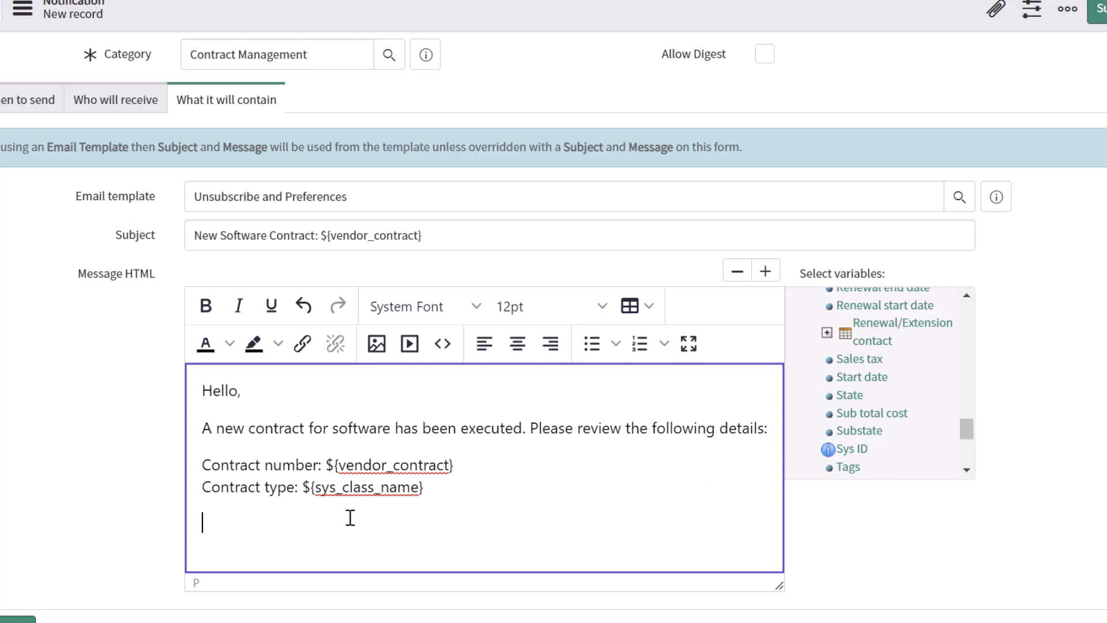
{"action": "left_click", "coordinate": [871, 379]}
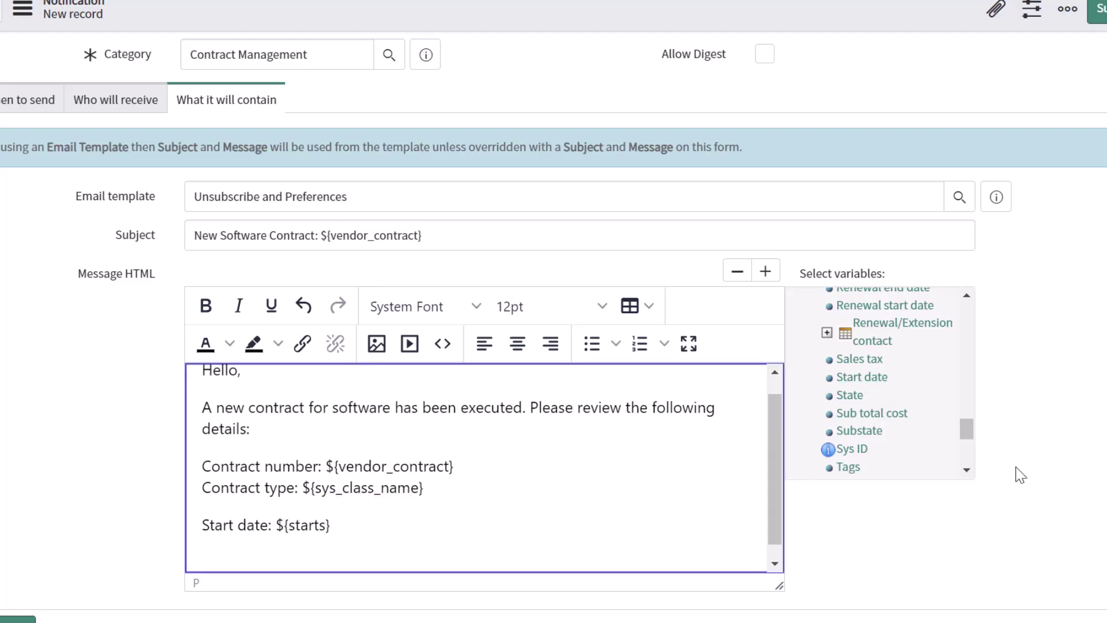
{"action": "left_click_drag", "start_coordinate": [971, 434], "coordinate": [975, 378]}
{"action": "left_click", "coordinate": [859, 400]}
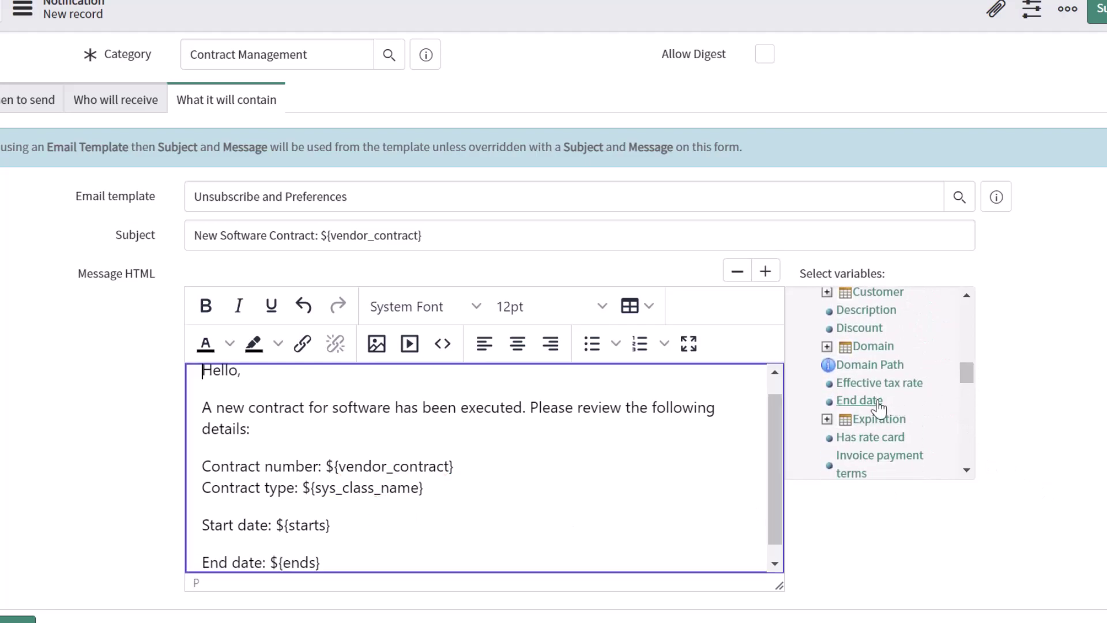
{"action": "scroll", "coordinate": [417, 525], "scroll_direction": "down", "scroll_amount": 1}
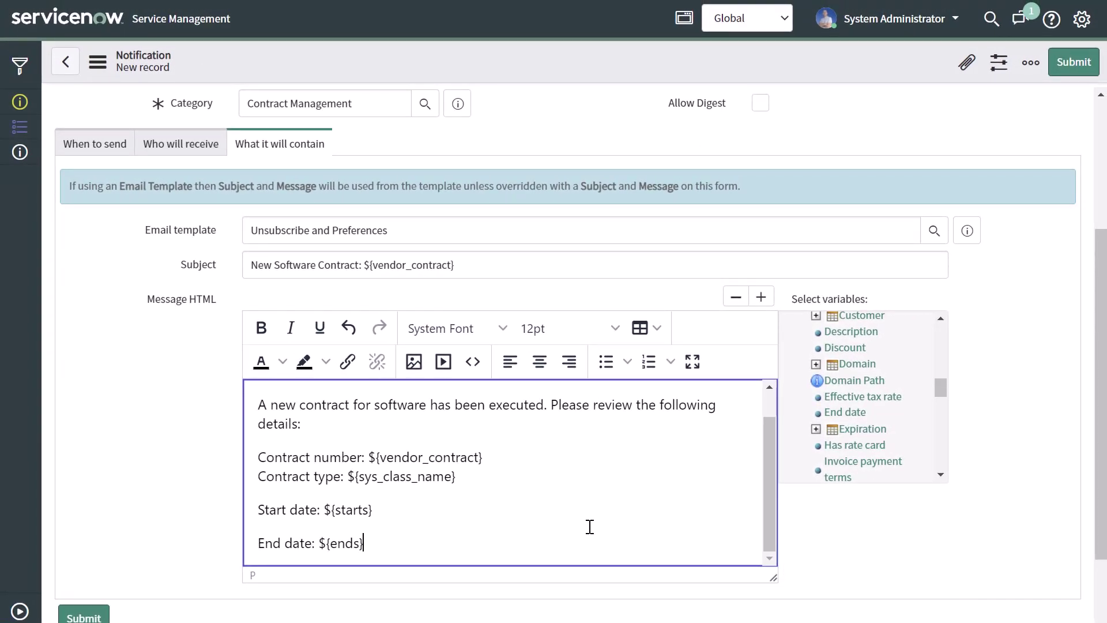
Step: Submit the New Software Contract Email notification and reopen its saved record from the Notifications list
{"action": "left_click", "coordinate": [1074, 65]}
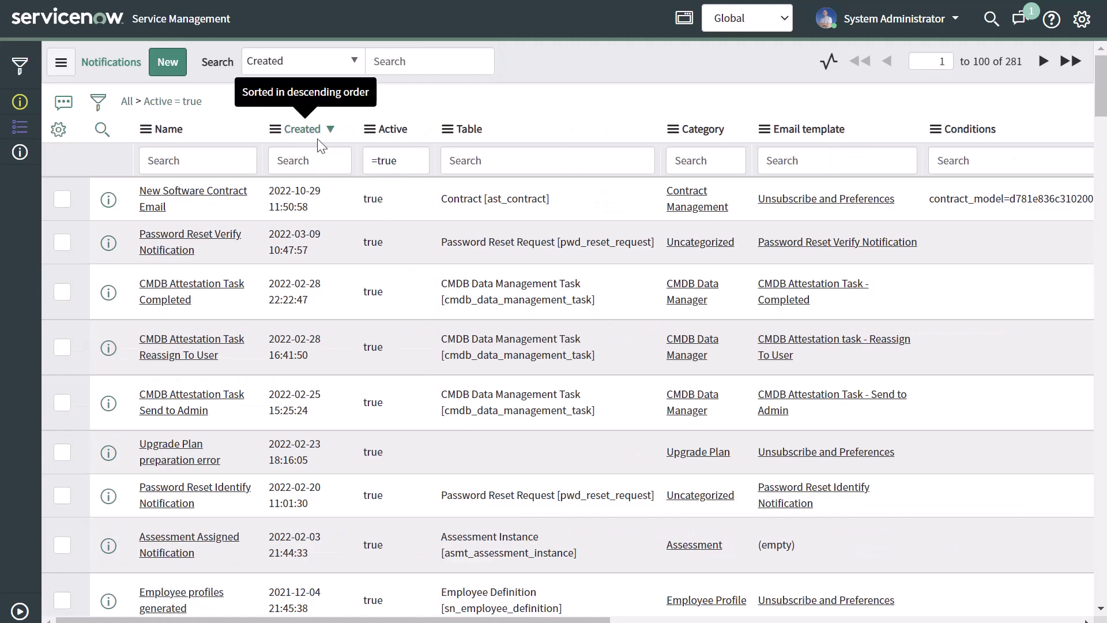
{"action": "left_click", "coordinate": [194, 199]}
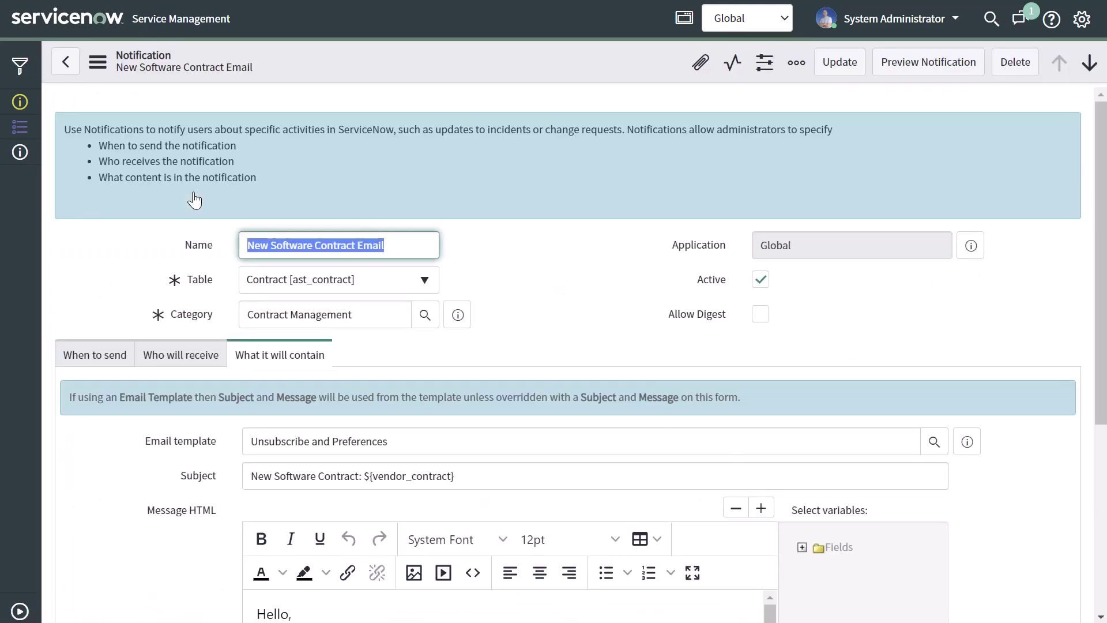
{"action": "left_click", "coordinate": [512, 267]}
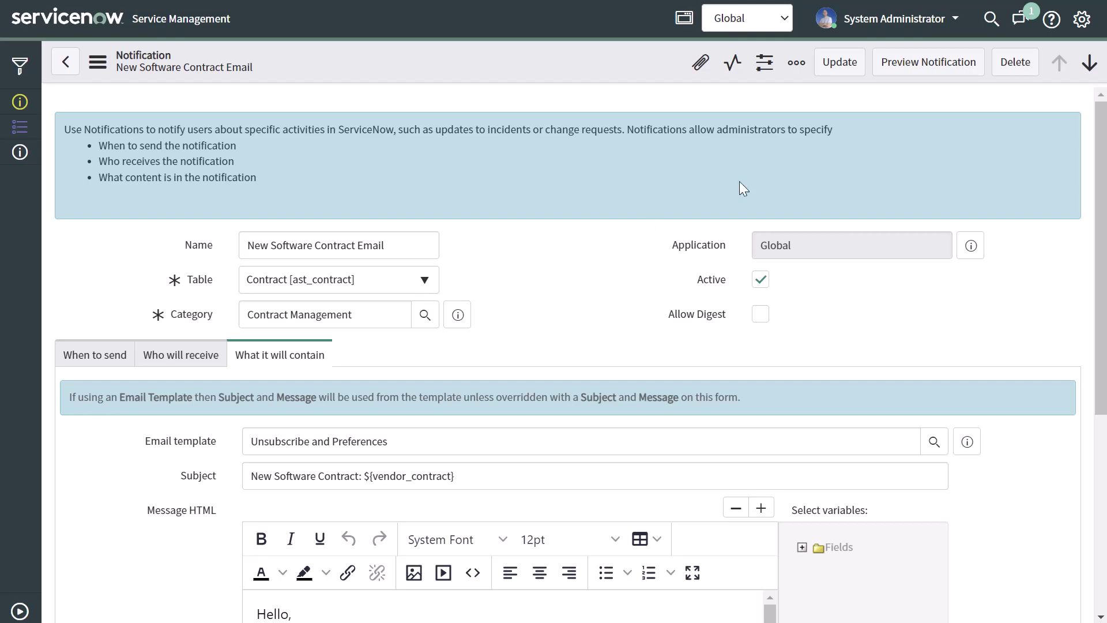
Step: Preview the notification against contract C37541 and check the filled-in subject and body
{"action": "left_click", "coordinate": [943, 74]}
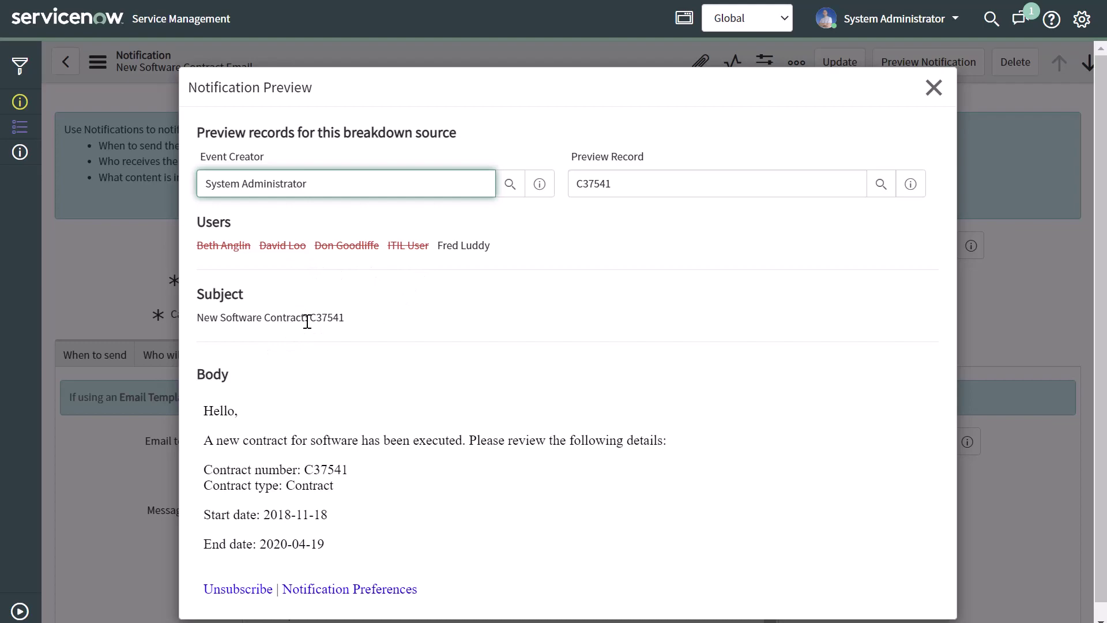
{"action": "left_click_drag", "start_coordinate": [311, 319], "coordinate": [354, 323]}
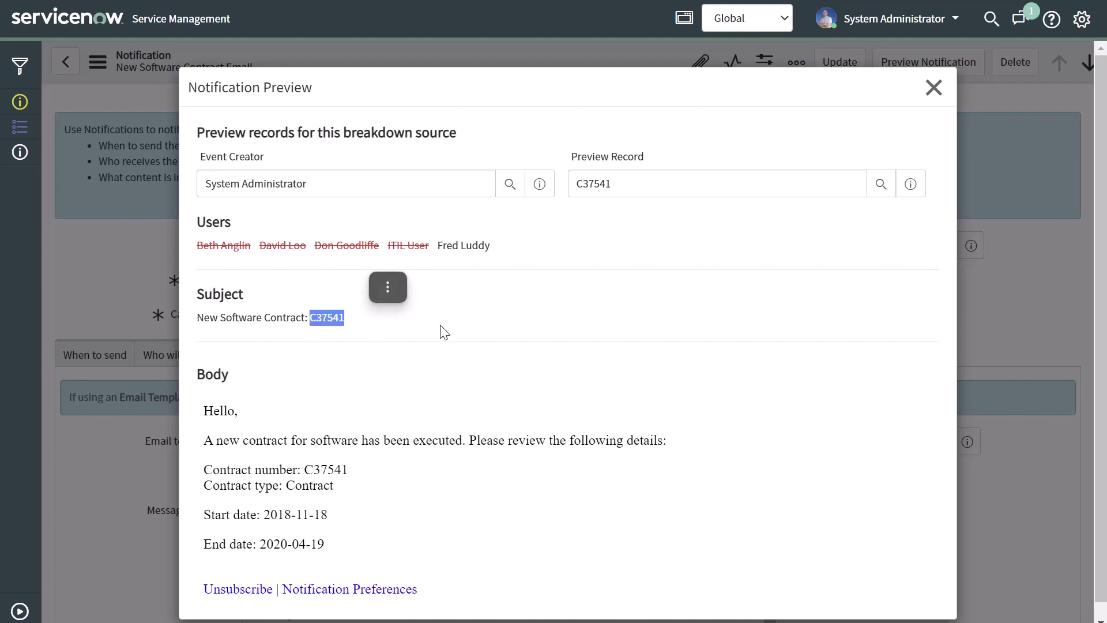
{"action": "left_click", "coordinate": [443, 340]}
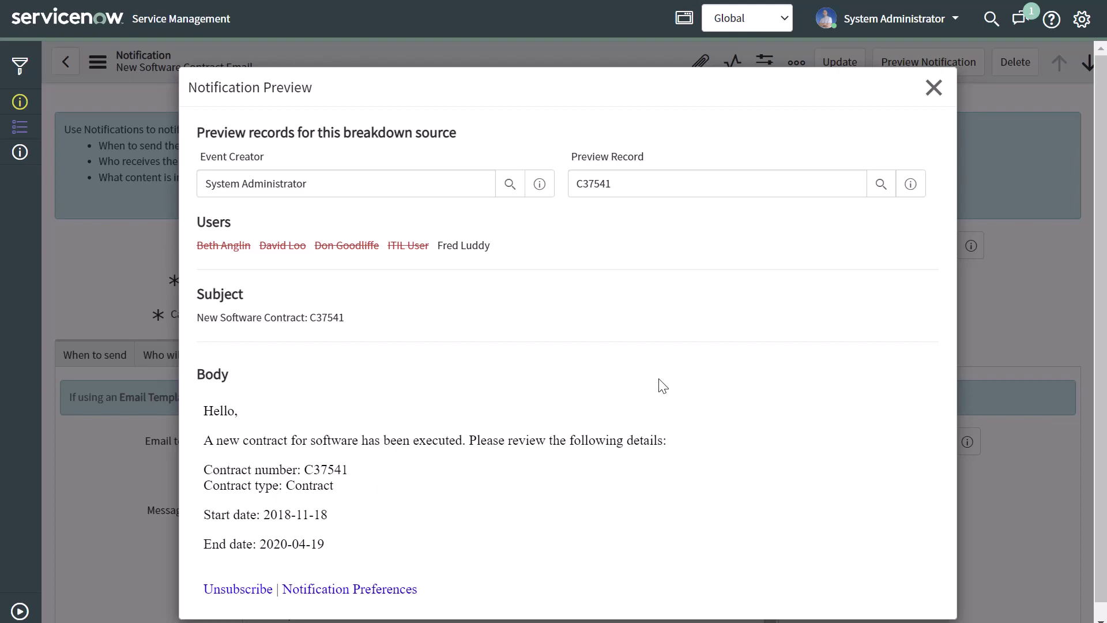
{"action": "left_click", "coordinate": [934, 87]}
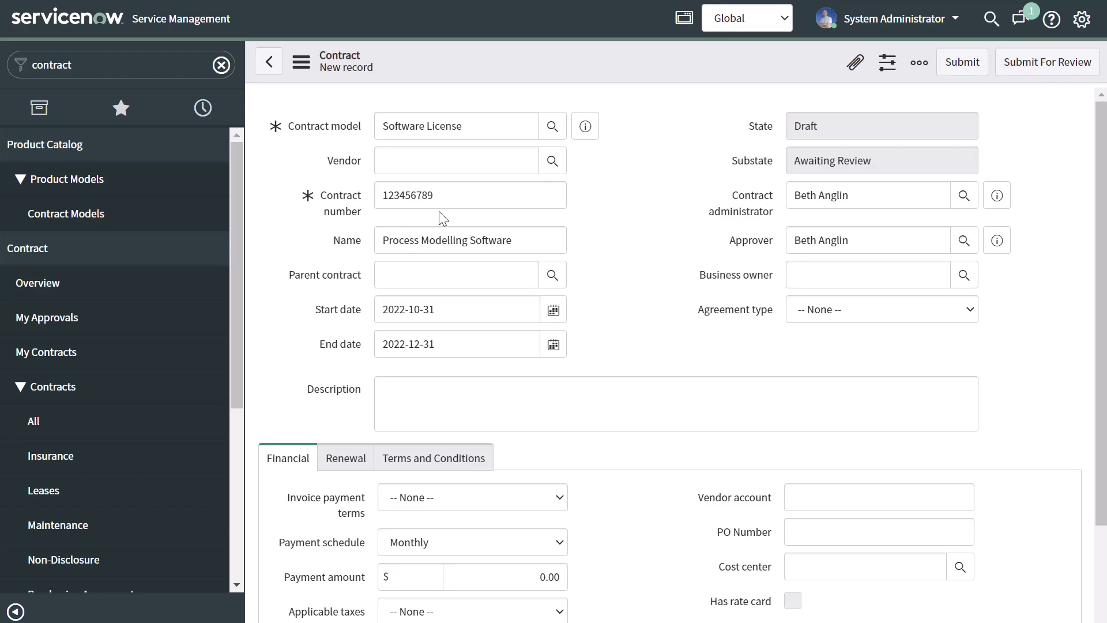
Step: Submit Software License contract 123456789, Process Modelling Software, dated 2022-10-31 to 2022-12-31
{"action": "left_click", "coordinate": [959, 68]}
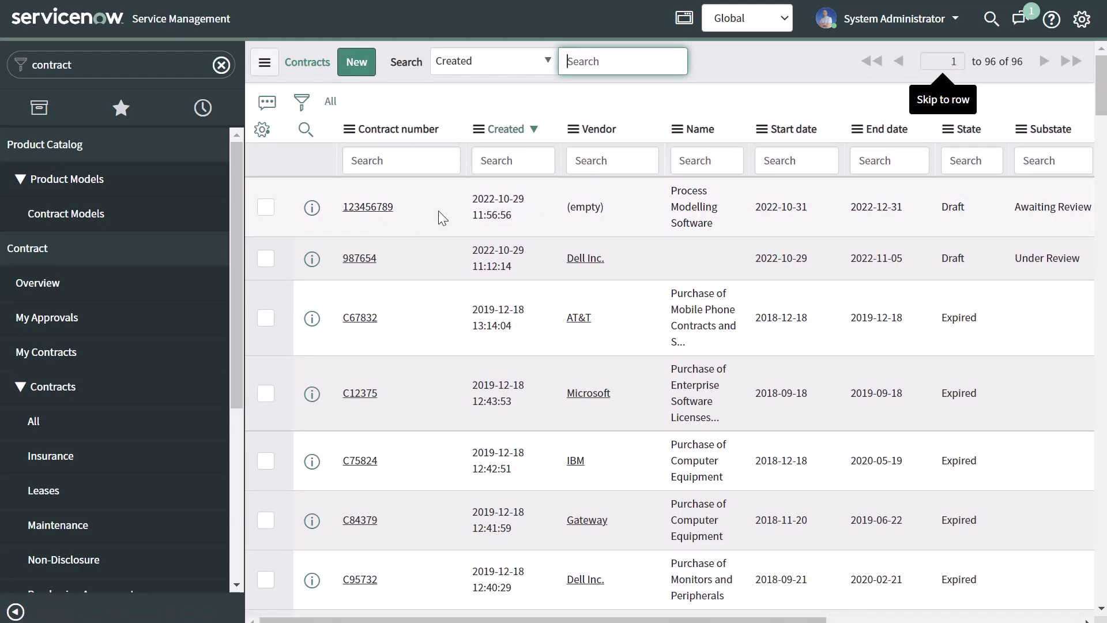
Step: Filter the navigator for 'outbox' and open System Mailboxes > Outbound > Outbox
{"action": "left_click", "coordinate": [108, 71]}
{"action": "type", "text": "outbox"}
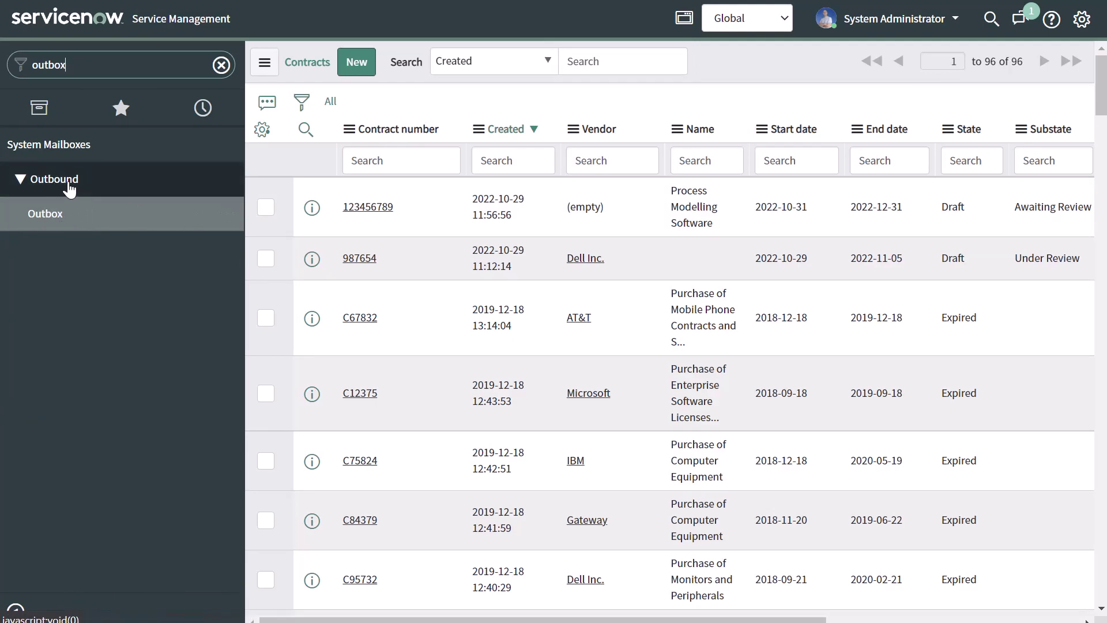
{"action": "left_click", "coordinate": [47, 223]}
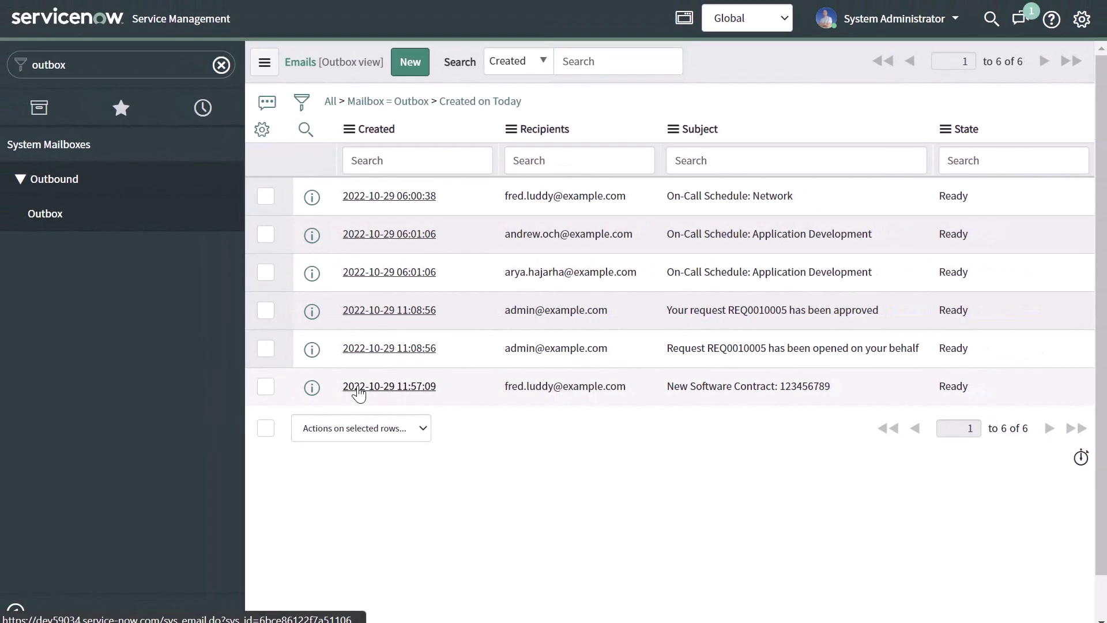
Step: Open the New Software Contract: 123456789 email and review its subject and body details
{"action": "left_click", "coordinate": [359, 394]}
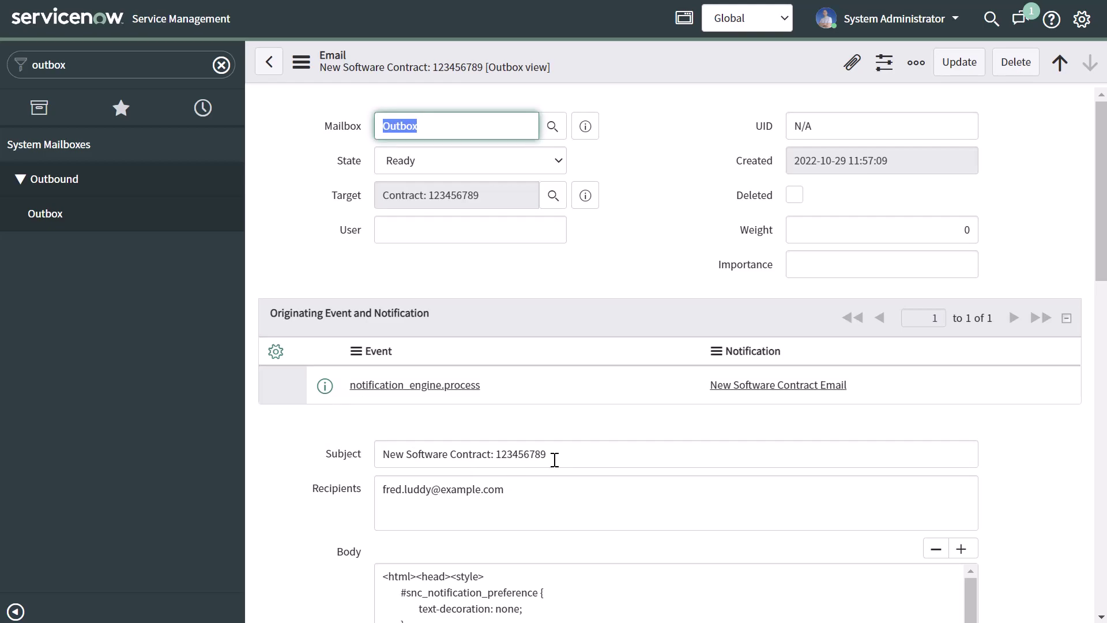
{"action": "scroll", "coordinate": [554, 460], "scroll_direction": "down", "scroll_amount": 5}
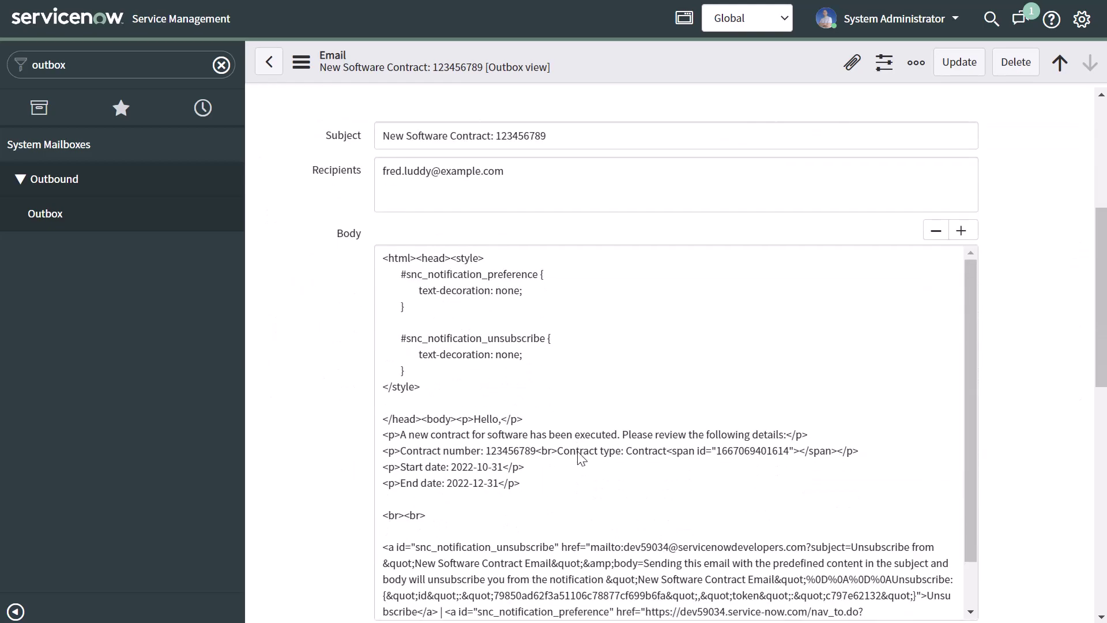
{"action": "scroll", "coordinate": [610, 441], "scroll_direction": "down", "scroll_amount": 2}
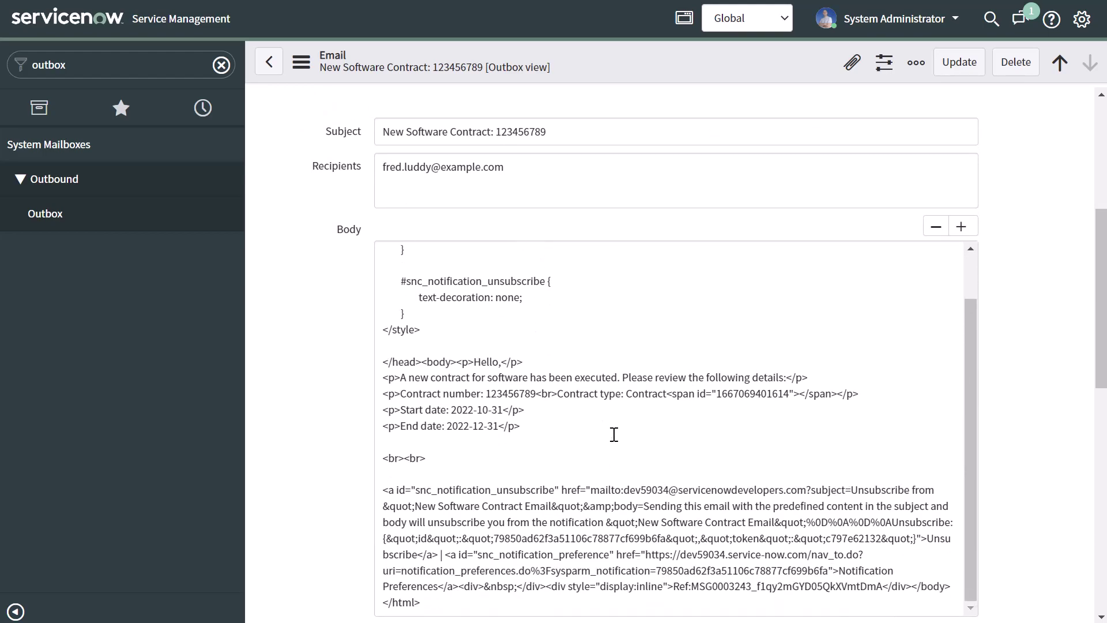
{"action": "scroll", "coordinate": [614, 435], "scroll_direction": "up", "scroll_amount": 2}
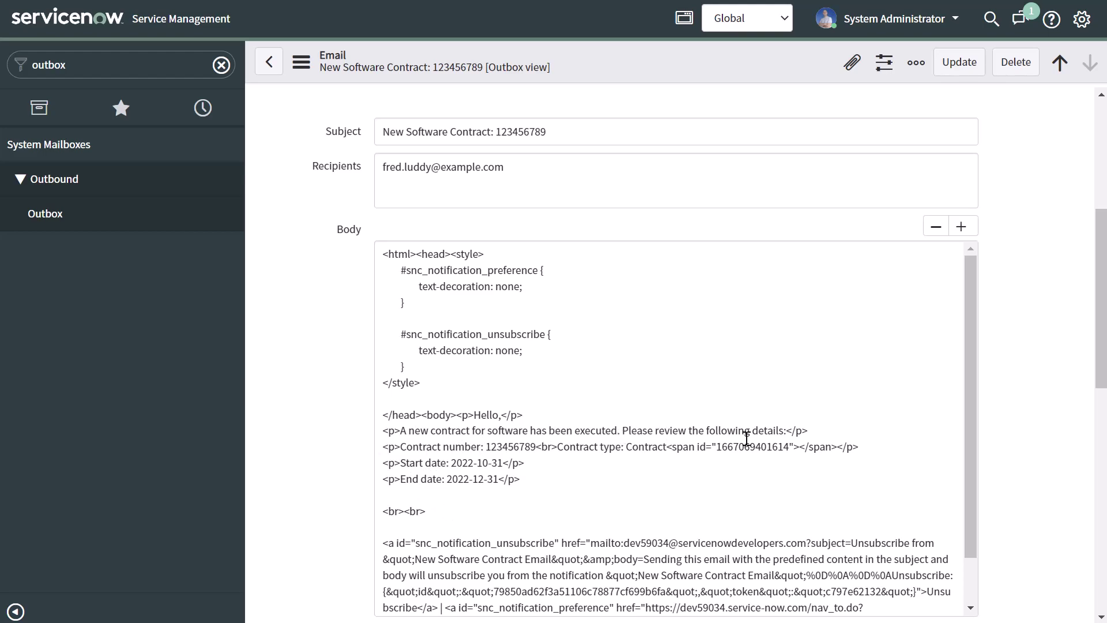
{"action": "scroll", "coordinate": [747, 438], "scroll_direction": "up", "scroll_amount": 5}
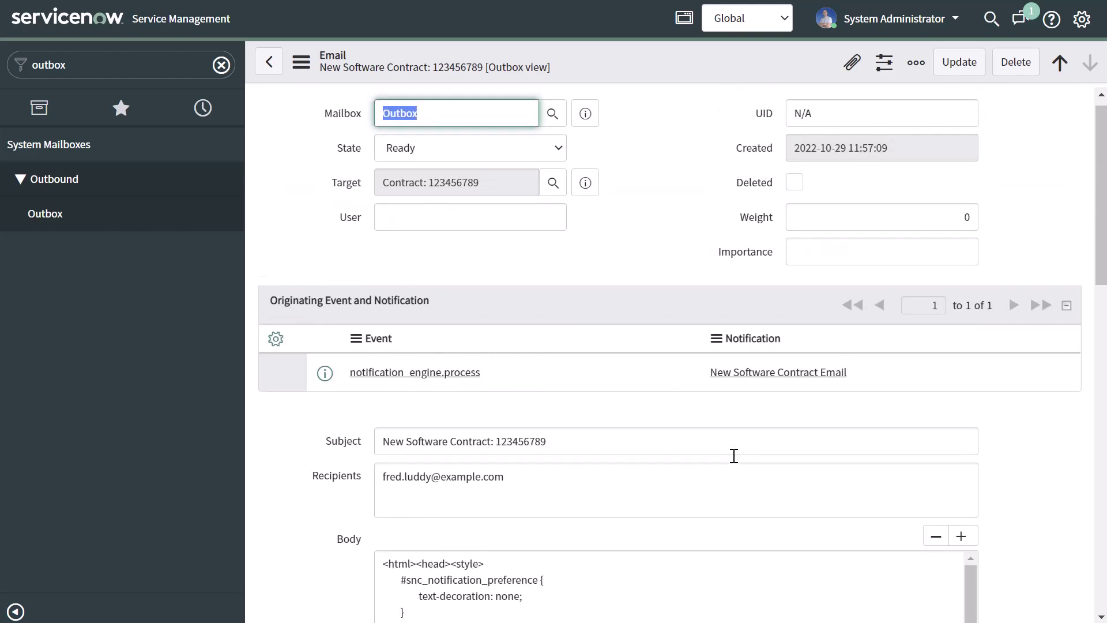